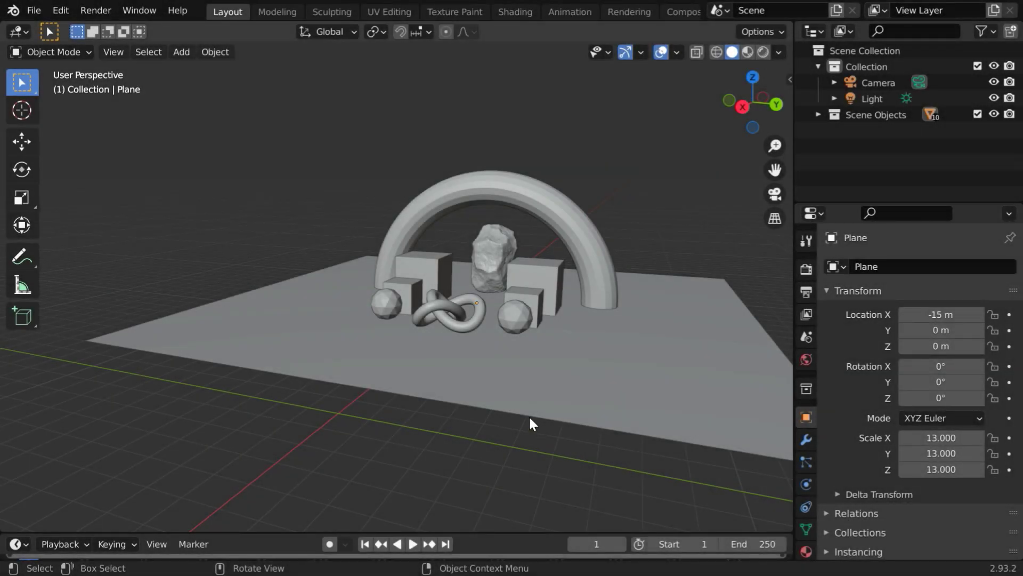
Step: Orbit and zoom the viewport to frame the scene, then select the camera beside it
{"action": "middle_click_drag", "start_coordinate": [475, 407], "coordinate": [449, 467]}
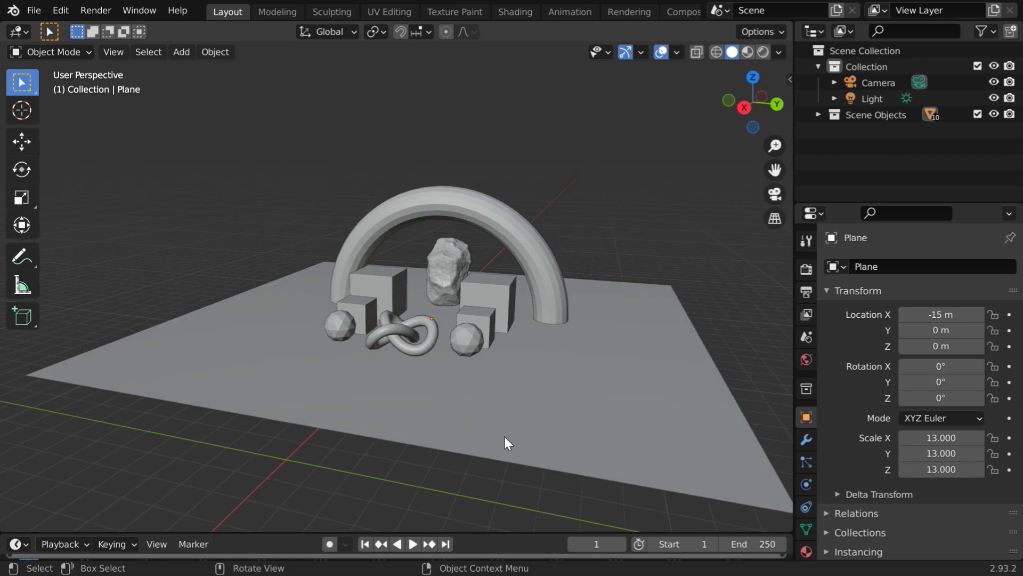
{"action": "scroll", "coordinate": [490, 424], "scroll_direction": "up", "scroll_amount": 3}
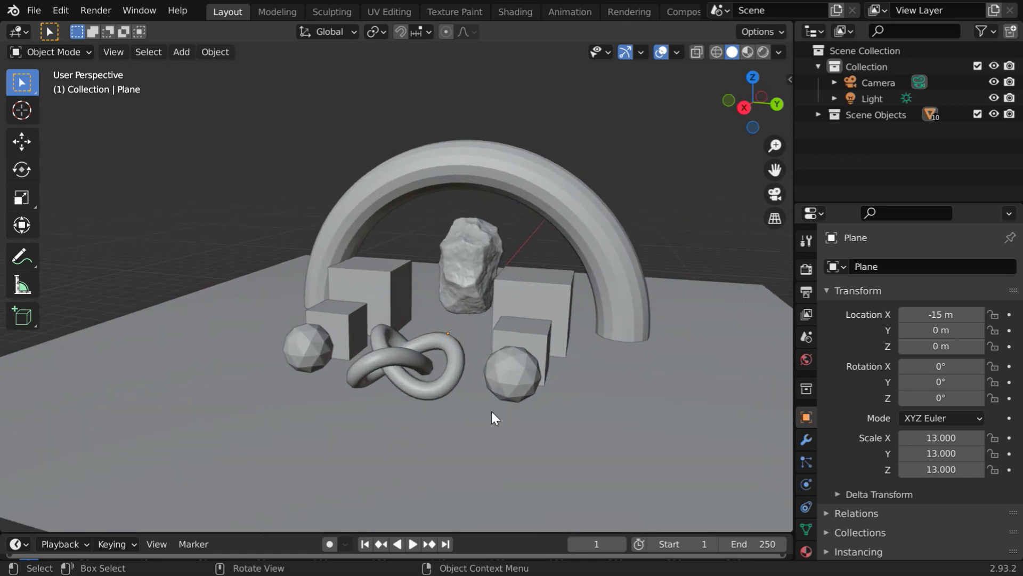
{"action": "scroll", "coordinate": [504, 424], "scroll_direction": "down", "scroll_amount": 5}
{"action": "middle_click_drag", "start_coordinate": [522, 430], "coordinate": [488, 427]}
{"action": "scroll", "coordinate": [488, 426], "scroll_direction": "down", "scroll_amount": 4}
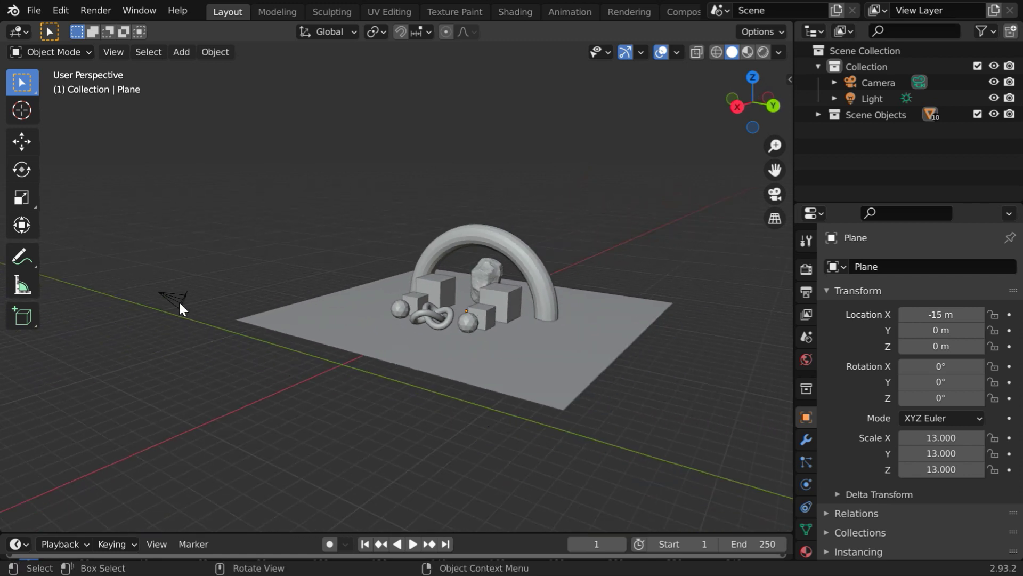
{"action": "left_click", "coordinate": [179, 303]}
{"action": "middle_click_drag", "start_coordinate": [280, 407], "coordinate": [312, 418]}
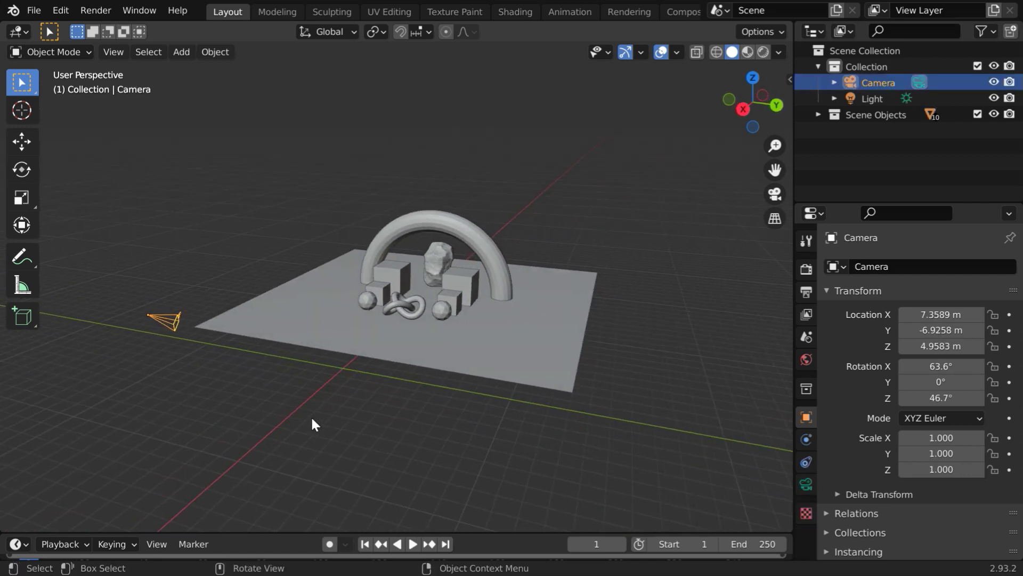
Step: Keyframe the camera's Location Y of -6.9258 m at frame 1
{"action": "scroll", "coordinate": [313, 421], "scroll_direction": "up", "scroll_amount": 3}
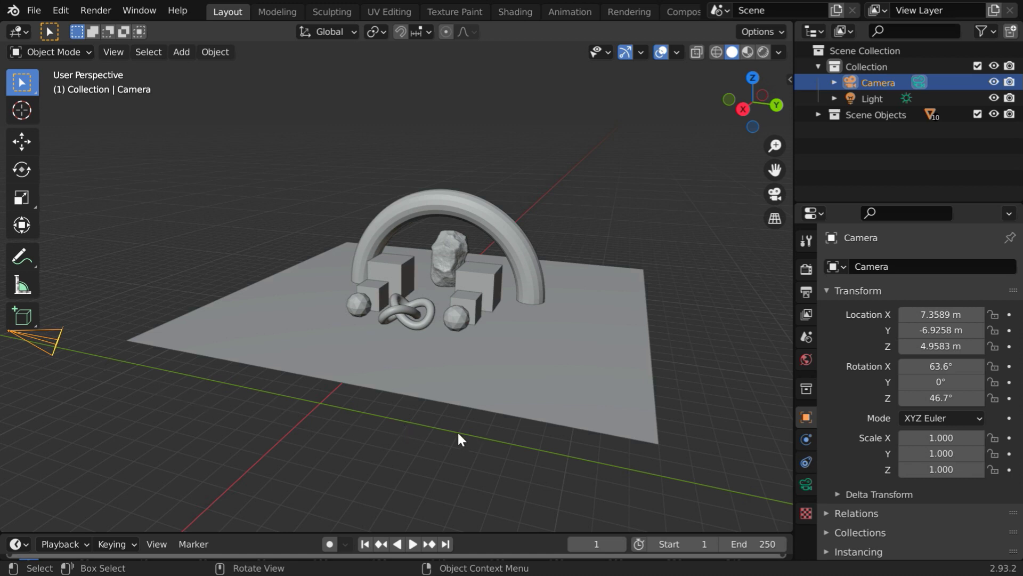
{"action": "scroll", "coordinate": [455, 445], "scroll_direction": "down", "scroll_amount": 1}
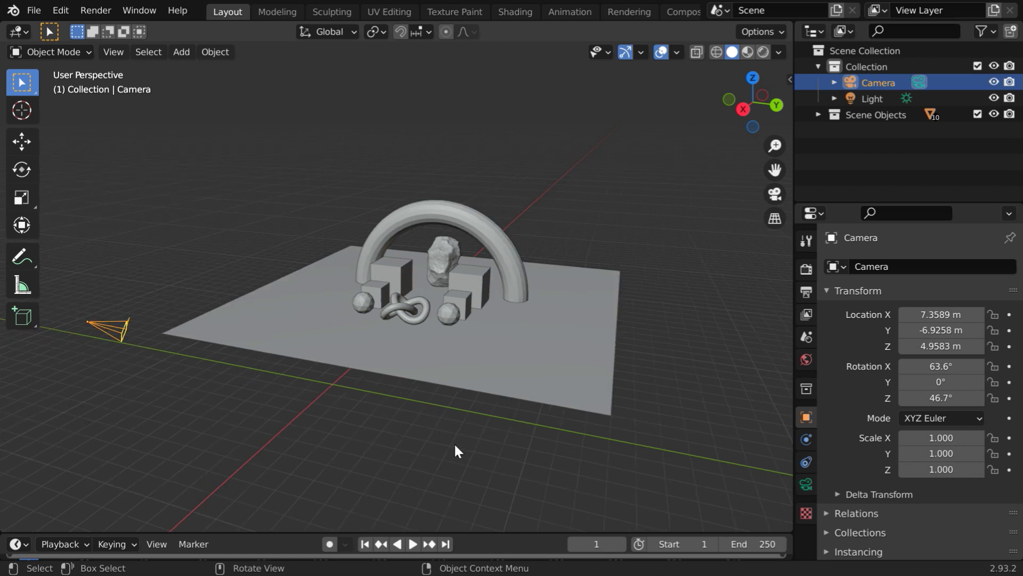
{"action": "middle_click_drag", "start_coordinate": [472, 455], "coordinate": [487, 459]}
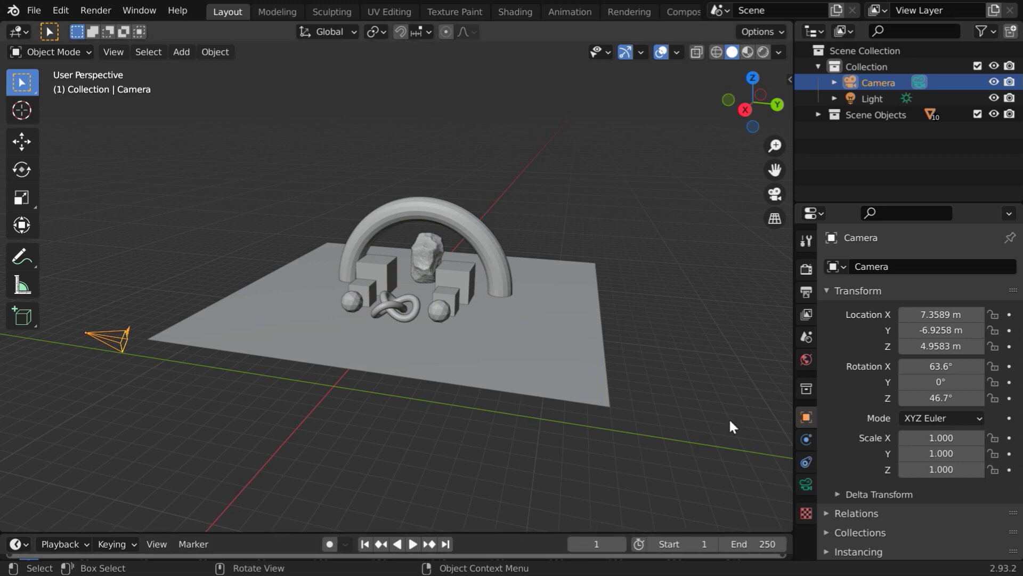
{"action": "left_click", "coordinate": [1009, 330]}
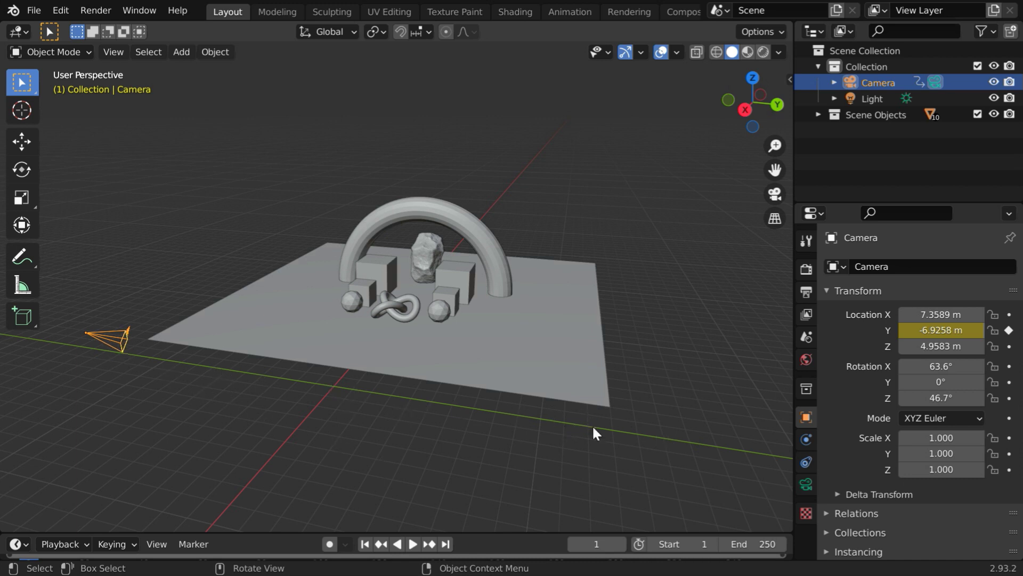
Step: Jump to frame 100 and switch to the Move tool
{"action": "left_click", "coordinate": [613, 543]}
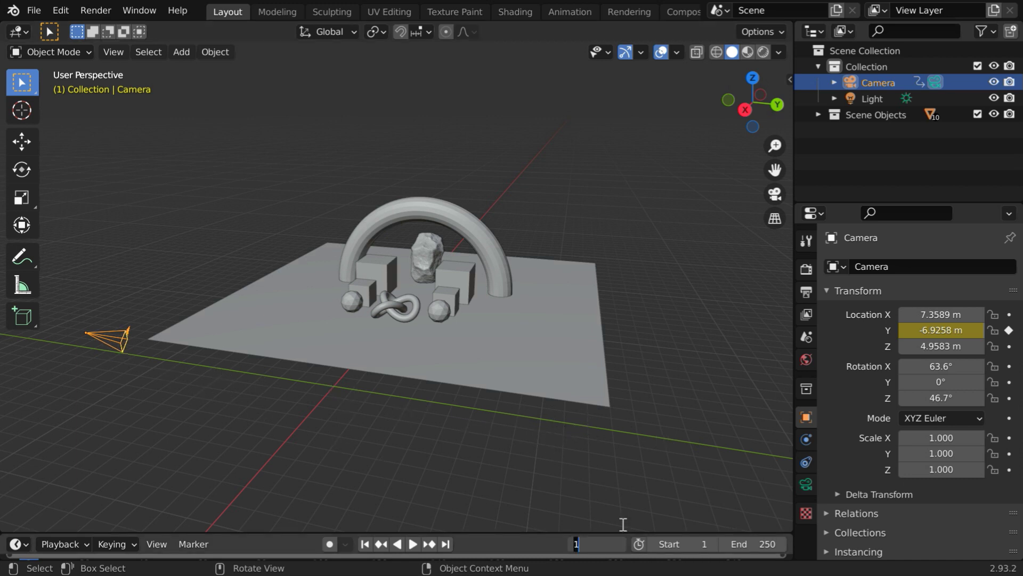
{"action": "type", "text": "100"}
{"action": "key", "text": "Return"}
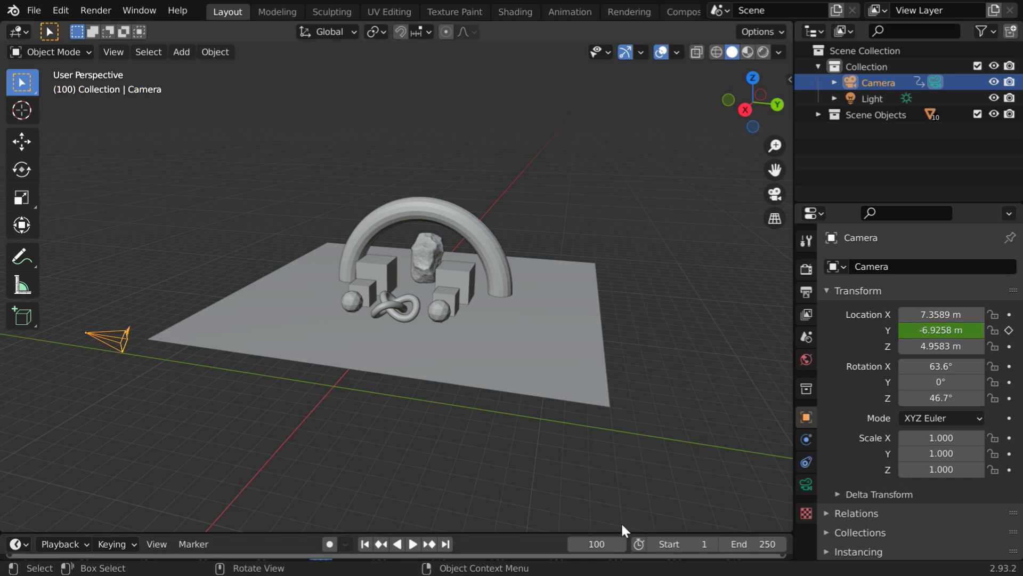
{"action": "left_click", "coordinate": [24, 143]}
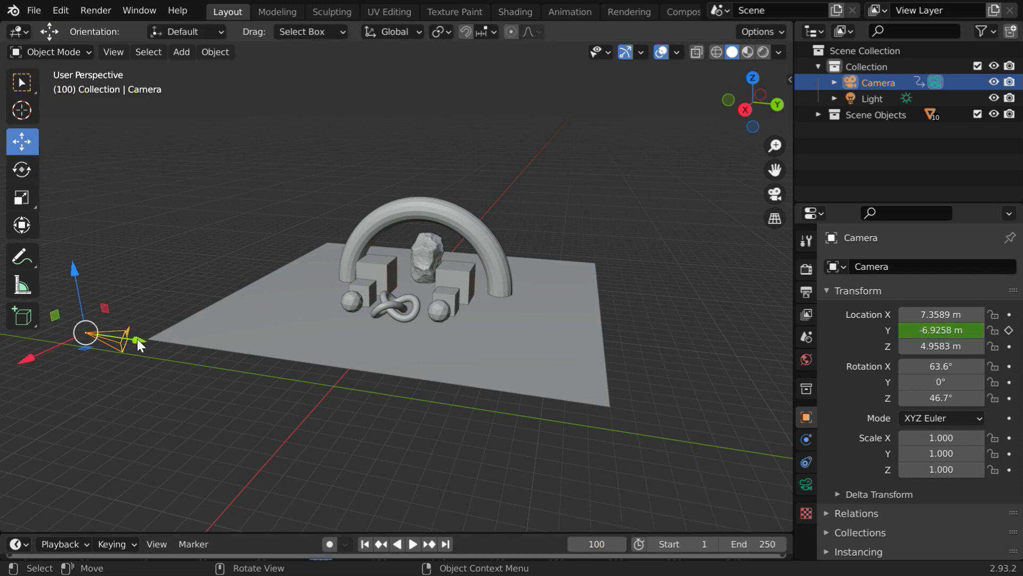
Step: Slide the camera along Y to 10.93 m and keyframe Location Y at frame 100
{"action": "left_click_drag", "start_coordinate": [138, 339], "coordinate": [580, 455]}
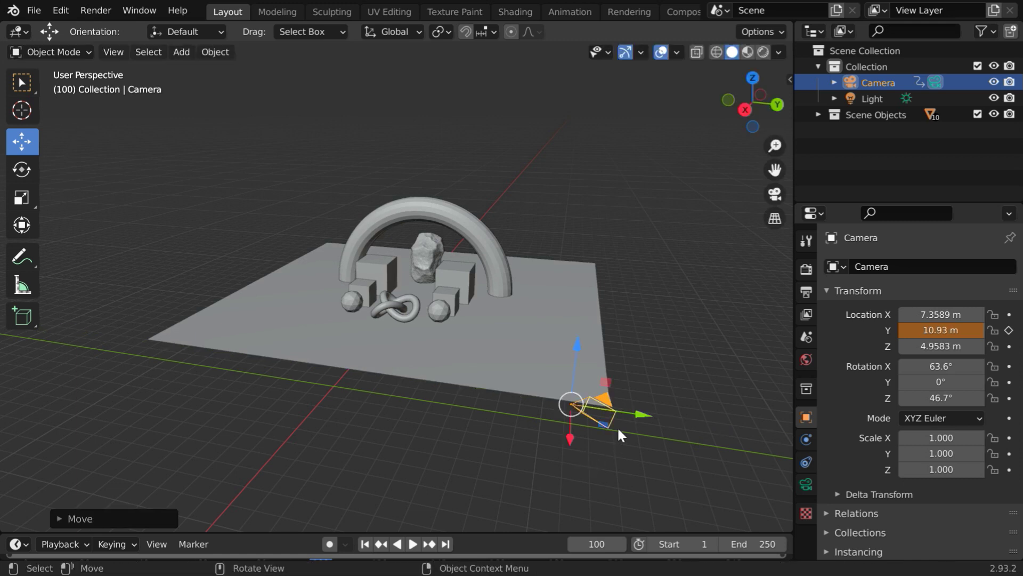
{"action": "left_click", "coordinate": [1008, 330]}
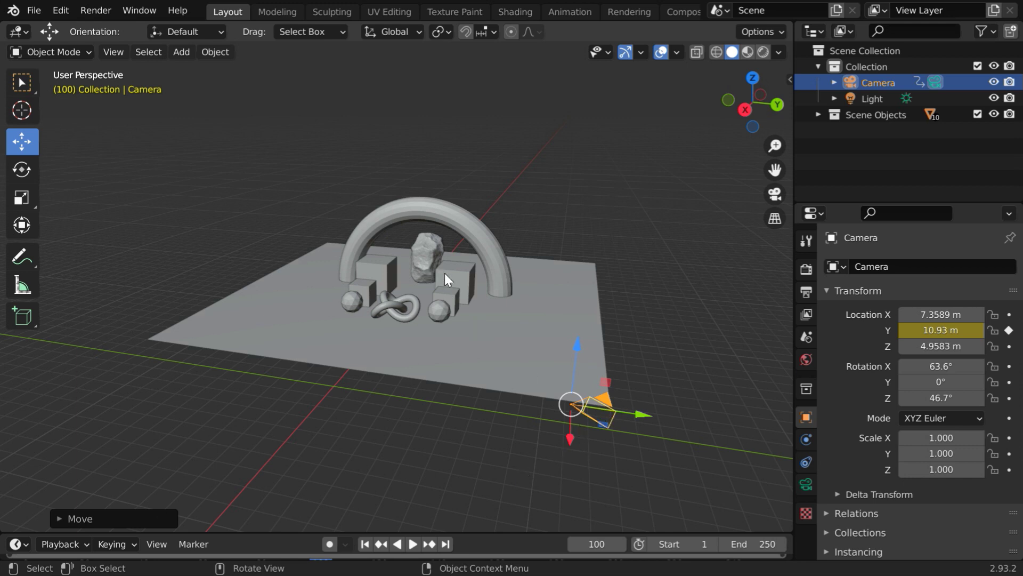
{"action": "scroll", "coordinate": [444, 273], "scroll_direction": "up", "scroll_amount": 2}
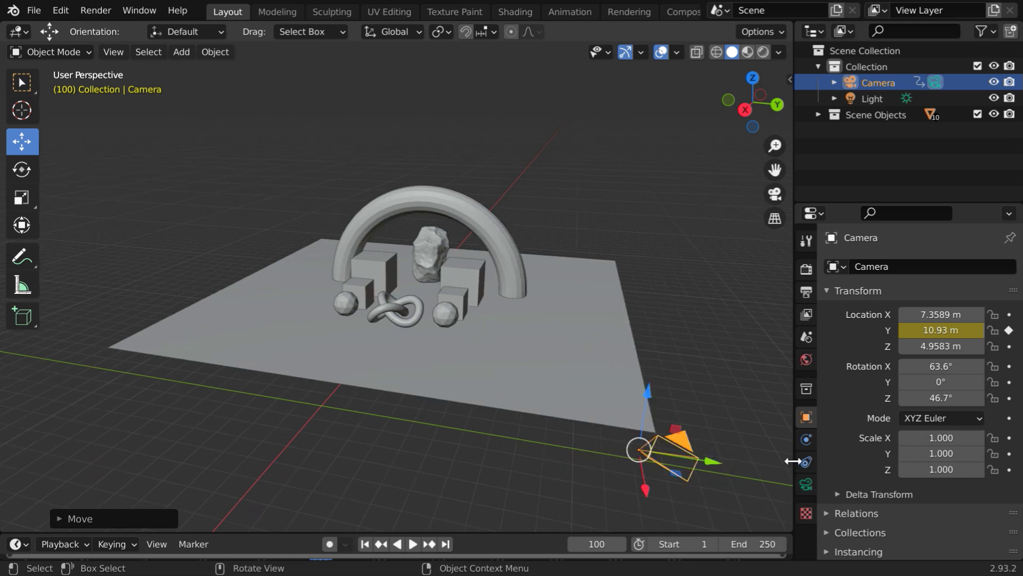
{"action": "left_click", "coordinate": [804, 461]}
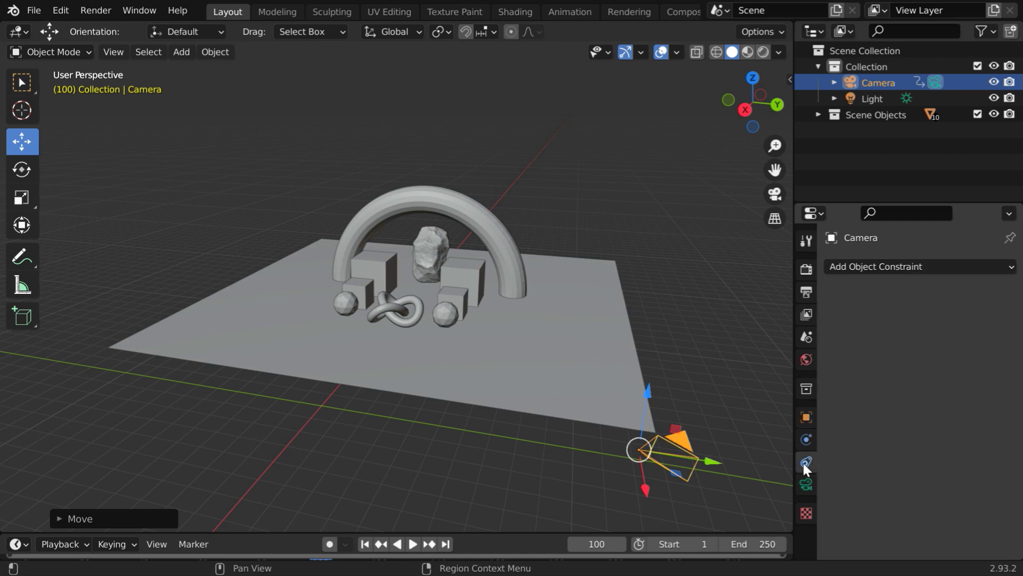
Step: Add a Track To constraint to the camera with the Rock as its target
{"action": "left_click", "coordinate": [872, 266]}
{"action": "left_click", "coordinate": [862, 381]}
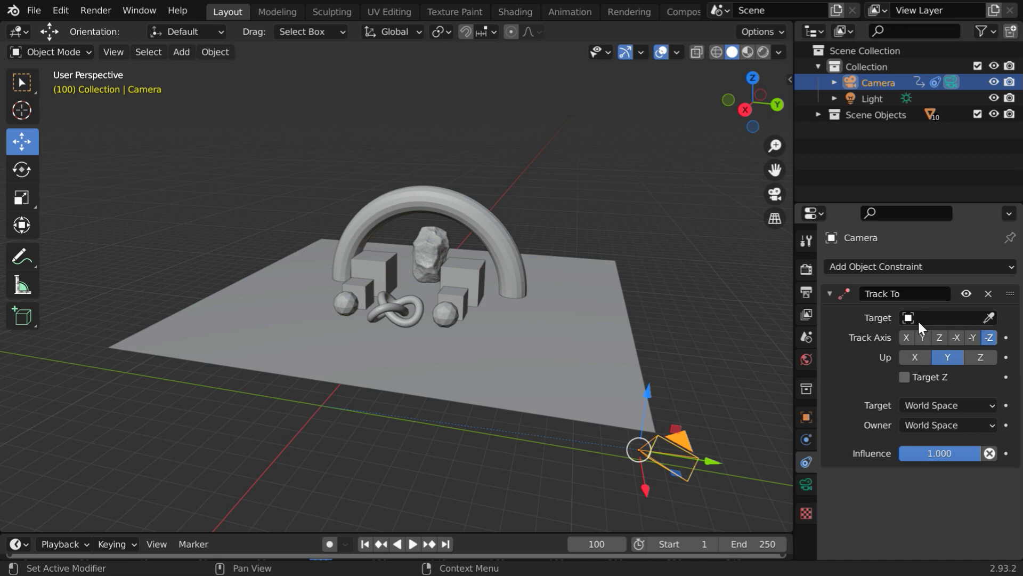
{"action": "left_click", "coordinate": [989, 317]}
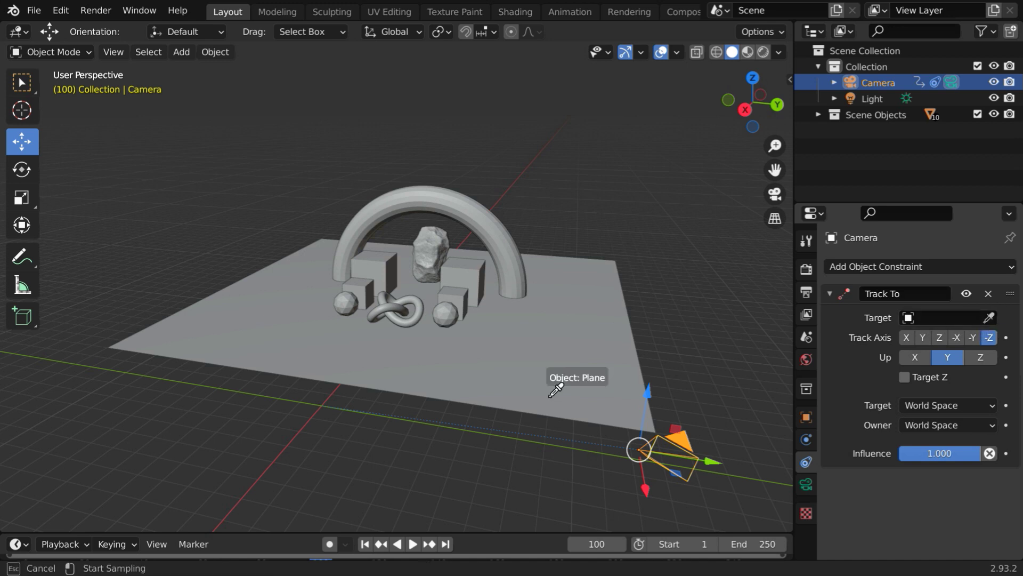
{"action": "left_click", "coordinate": [438, 241]}
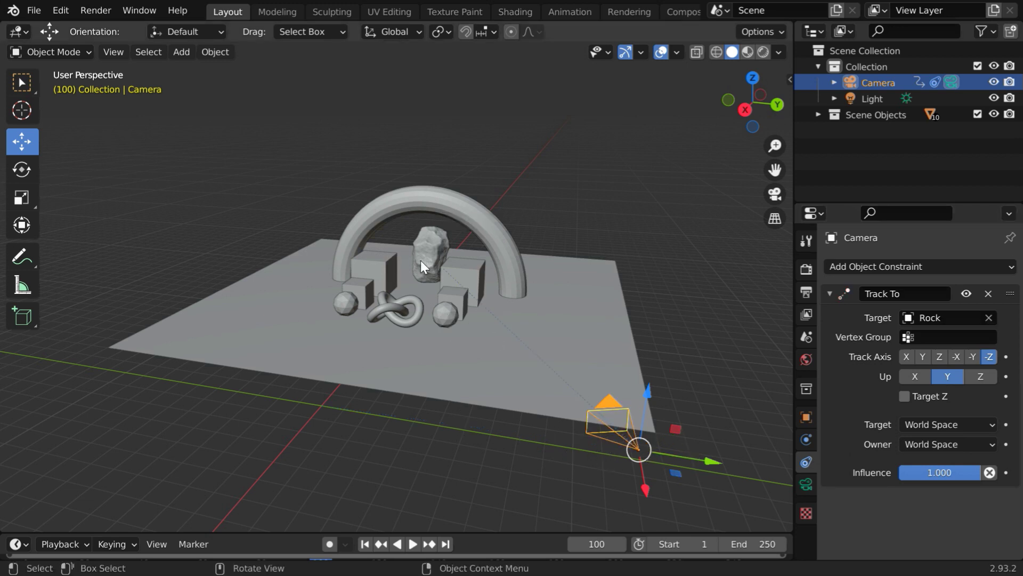
{"action": "left_click", "coordinate": [23, 81]}
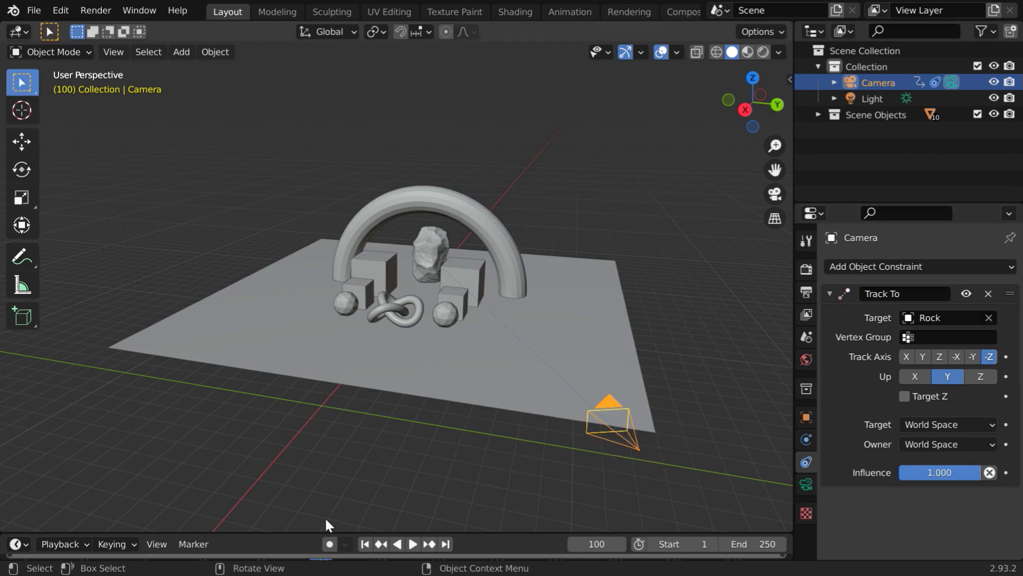
Step: Play the camera animation from frame 1, then stop it
{"action": "left_click", "coordinate": [366, 544]}
{"action": "left_click", "coordinate": [407, 544]}
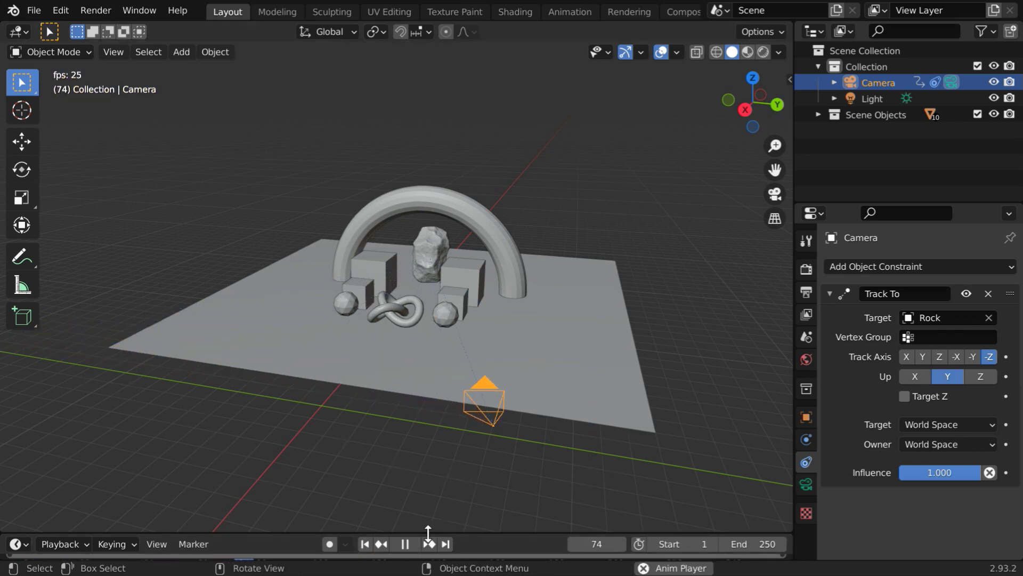
{"action": "left_click", "coordinate": [405, 543]}
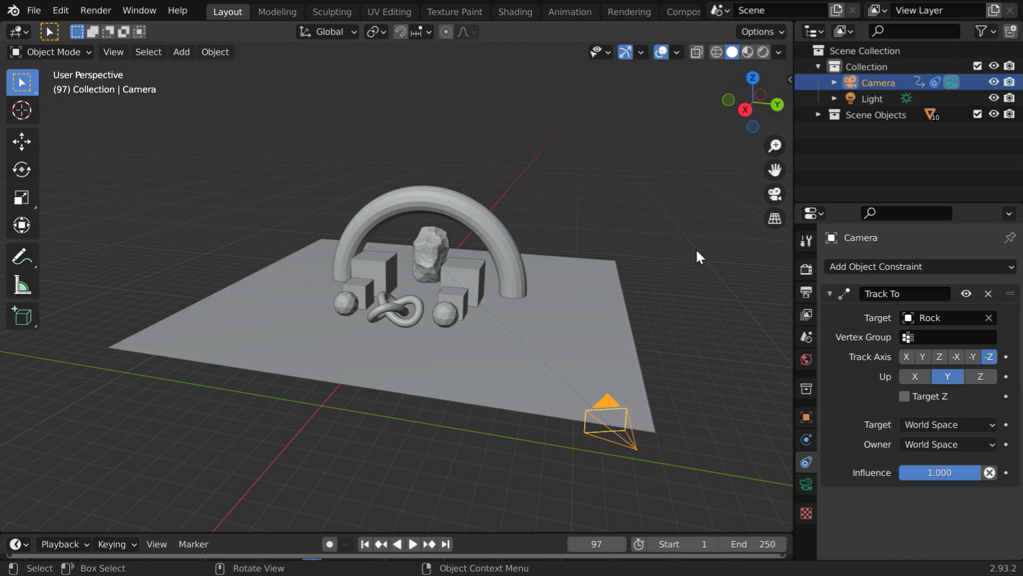
Step: Replay the animation through the camera view in Rendered shading, then exit the camera view
{"action": "left_click", "coordinate": [775, 194]}
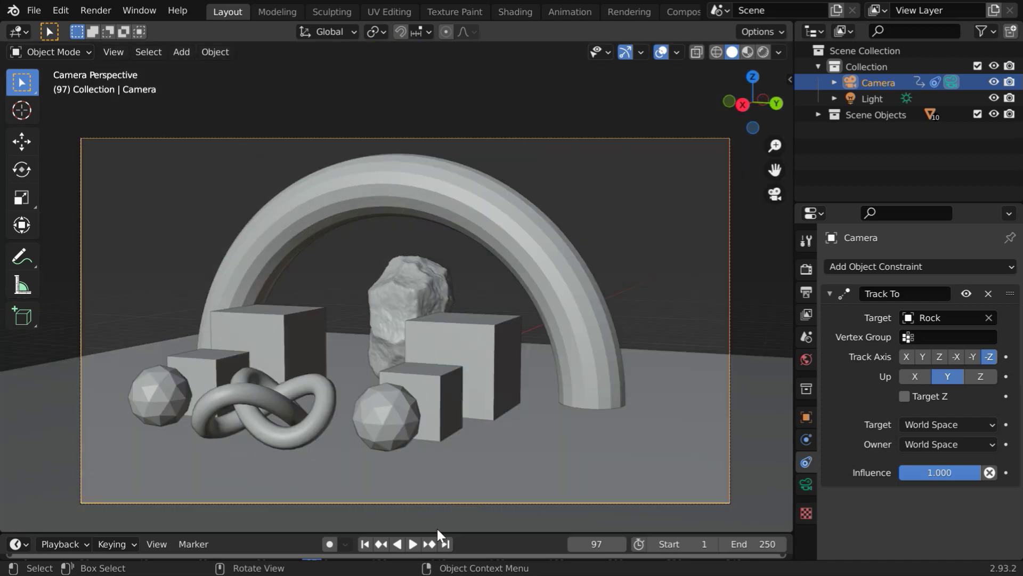
{"action": "left_click", "coordinate": [365, 543]}
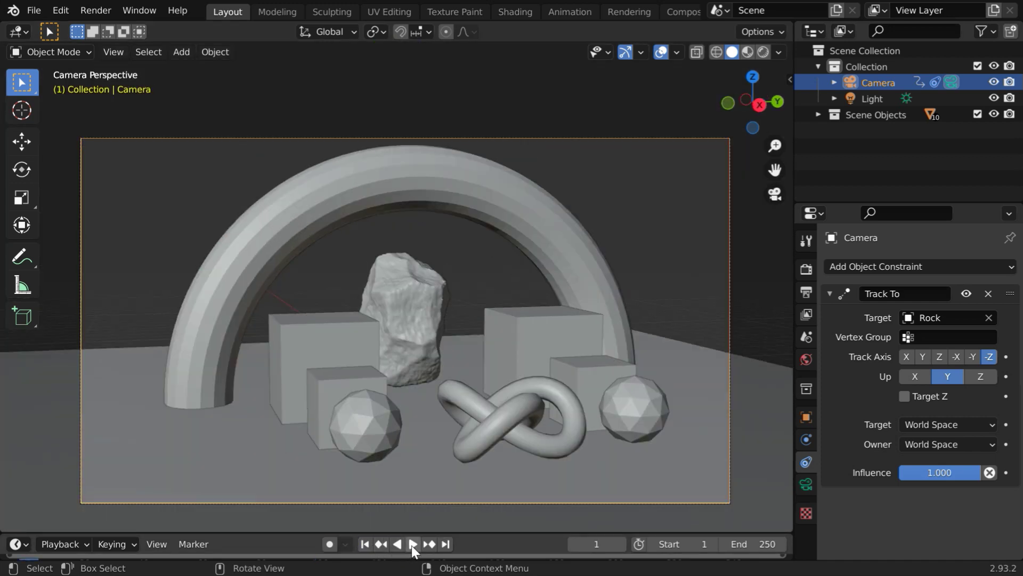
{"action": "left_click", "coordinate": [412, 543]}
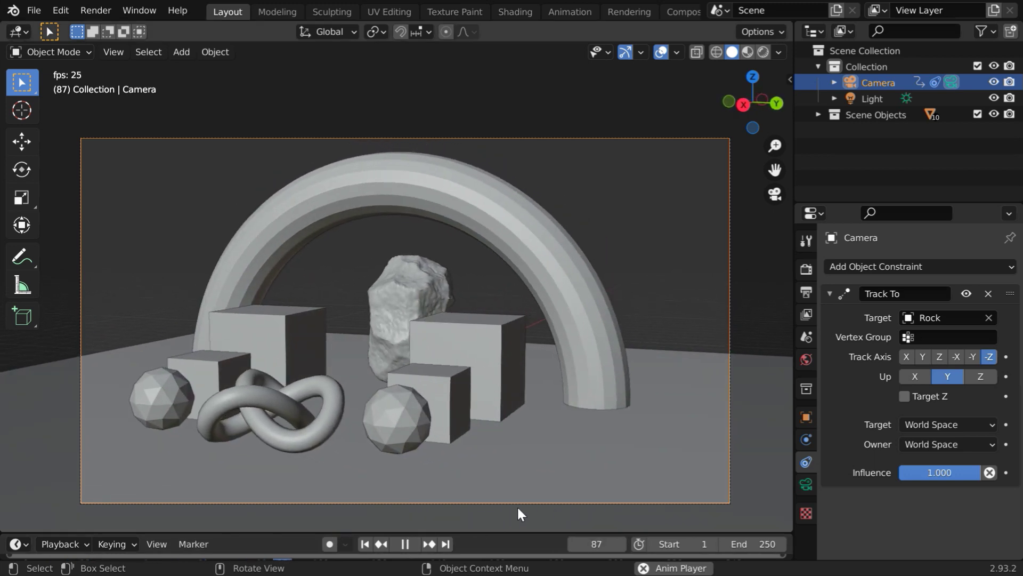
{"action": "left_click", "coordinate": [762, 52]}
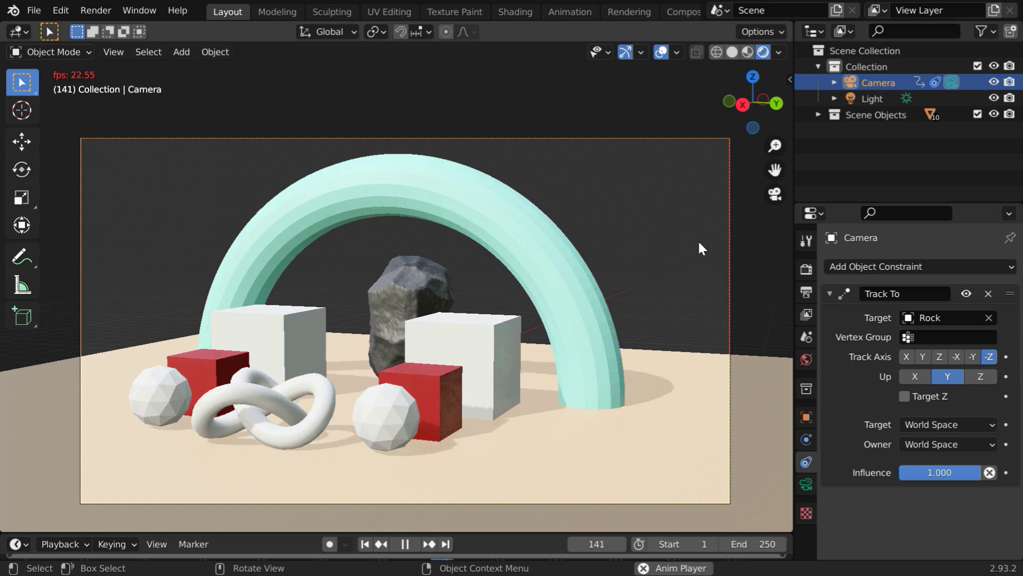
{"action": "left_click", "coordinate": [407, 542]}
{"action": "left_click", "coordinate": [774, 194]}
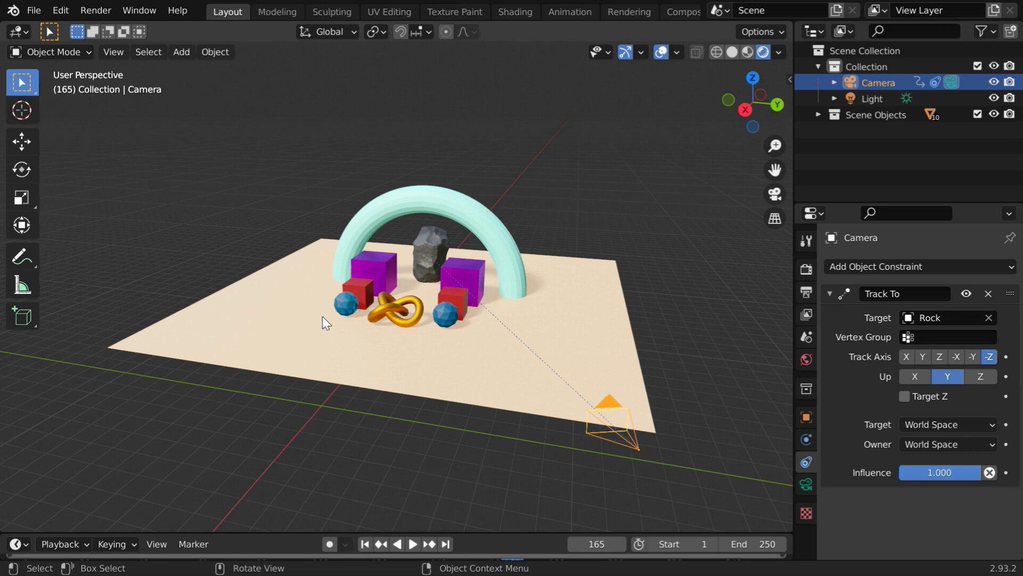
Step: Add a second camera, Camera.001, to the scene
{"action": "left_click", "coordinate": [182, 52]}
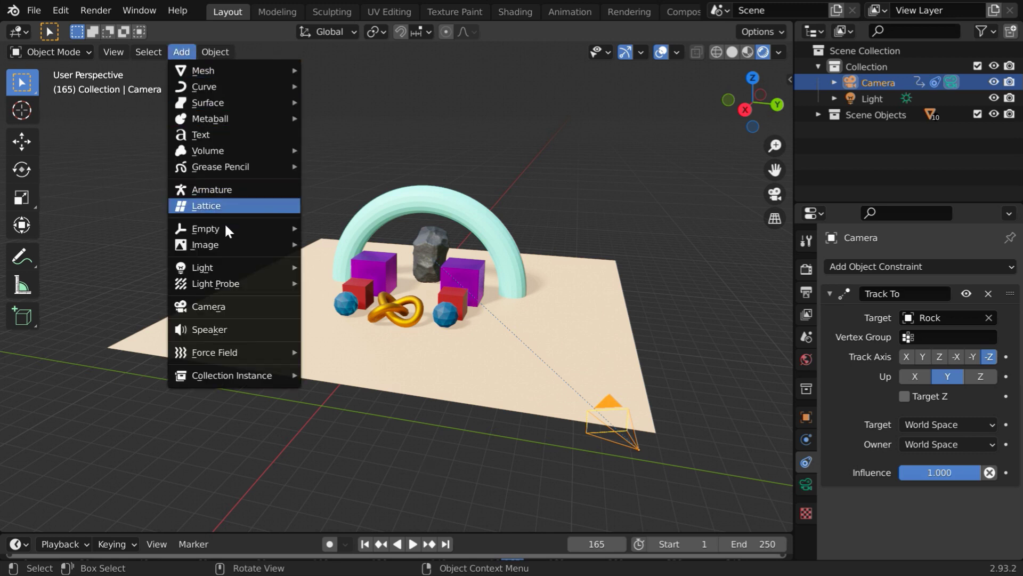
{"action": "left_click", "coordinate": [224, 308]}
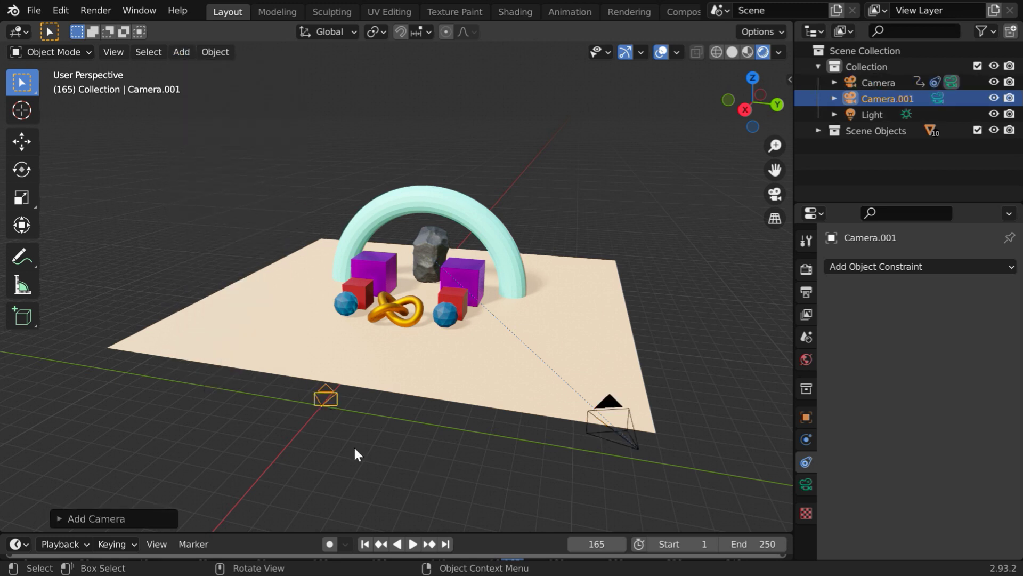
{"action": "scroll", "coordinate": [353, 446], "scroll_direction": "up", "scroll_amount": 3}
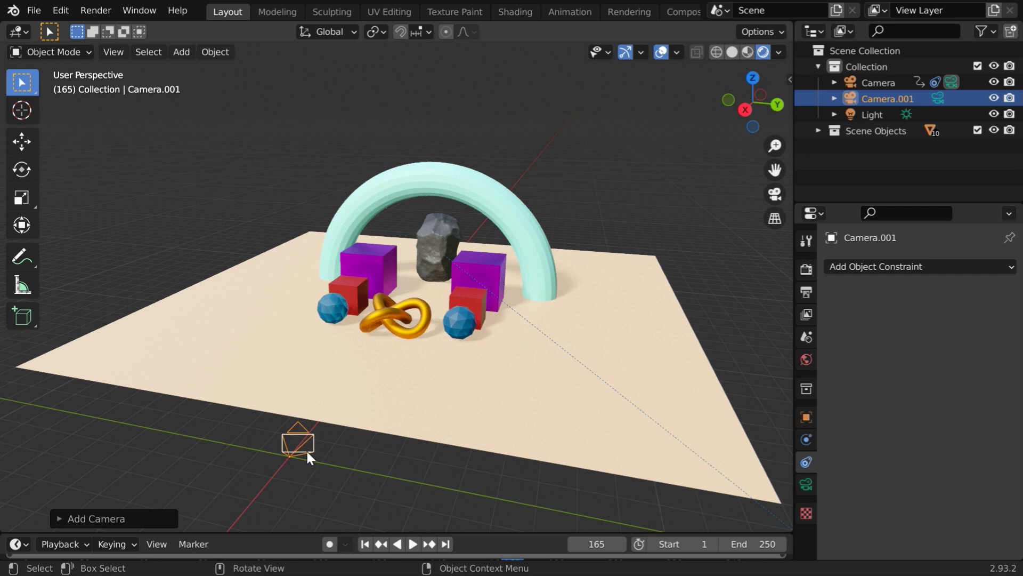
{"action": "scroll", "coordinate": [305, 448], "scroll_direction": "down", "scroll_amount": 2}
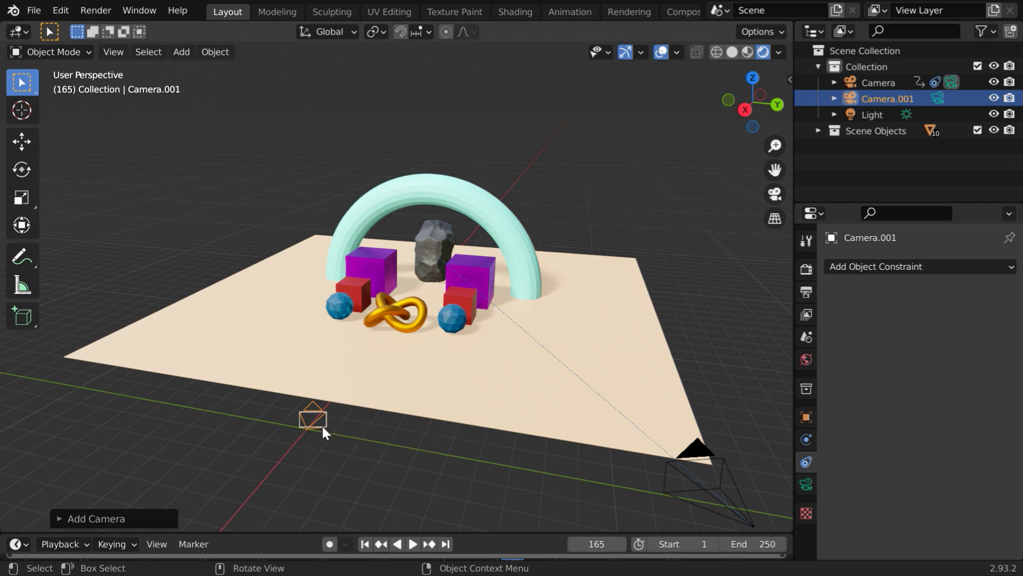
Step: Set the current frame to 120
{"action": "left_click", "coordinate": [597, 543]}
{"action": "type", "text": "120"}
{"action": "key", "text": "Return"}
Step: Raise Camera.001 to 7.7968 m and keyframe its Location Z at frame 120
{"action": "left_click", "coordinate": [22, 141]}
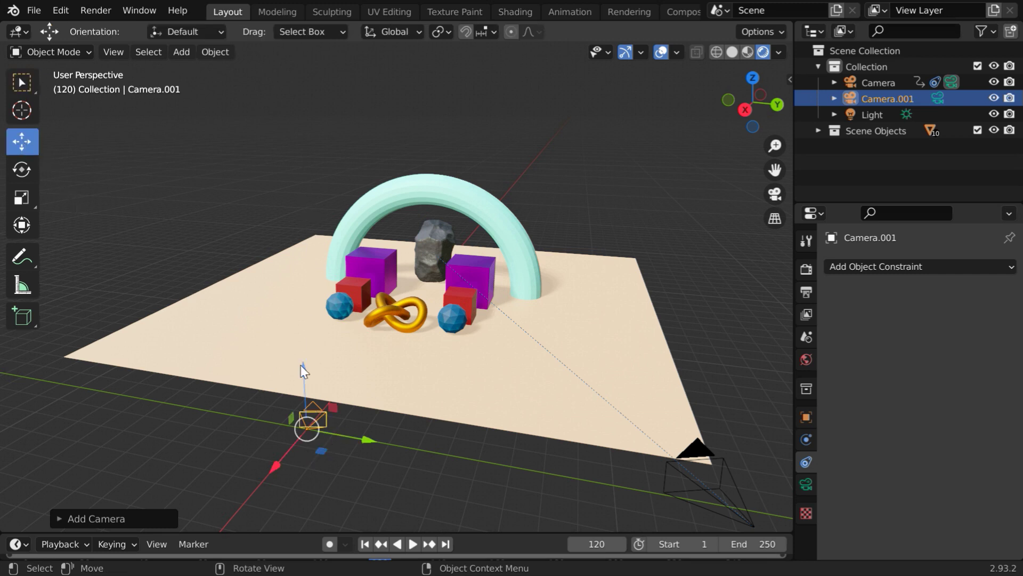
{"action": "left_click_drag", "start_coordinate": [305, 372], "coordinate": [288, 184]}
{"action": "middle_click_drag", "start_coordinate": [421, 431], "coordinate": [354, 388]}
{"action": "left_click_drag", "start_coordinate": [245, 193], "coordinate": [130, 203]}
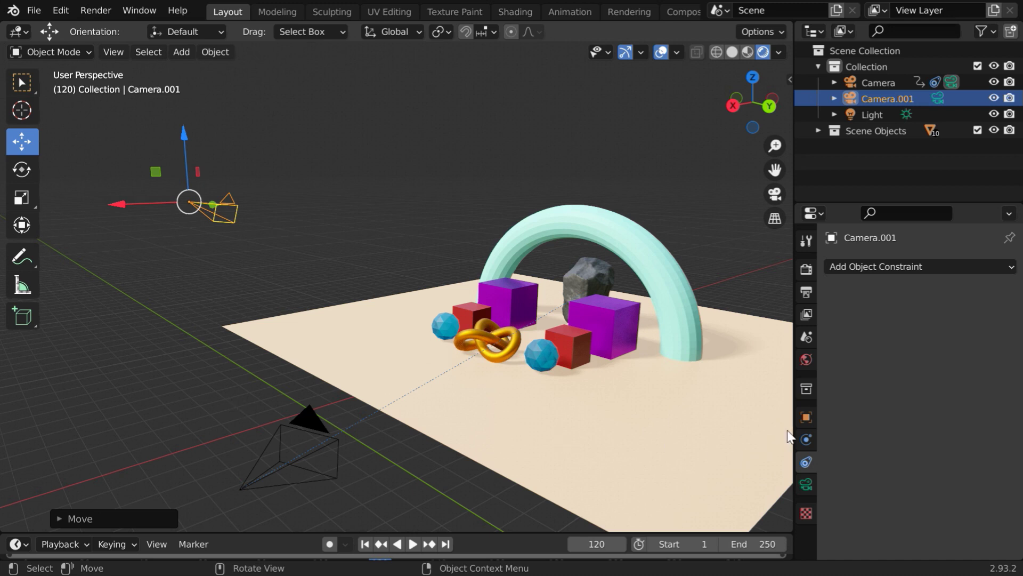
{"action": "left_click", "coordinate": [806, 416]}
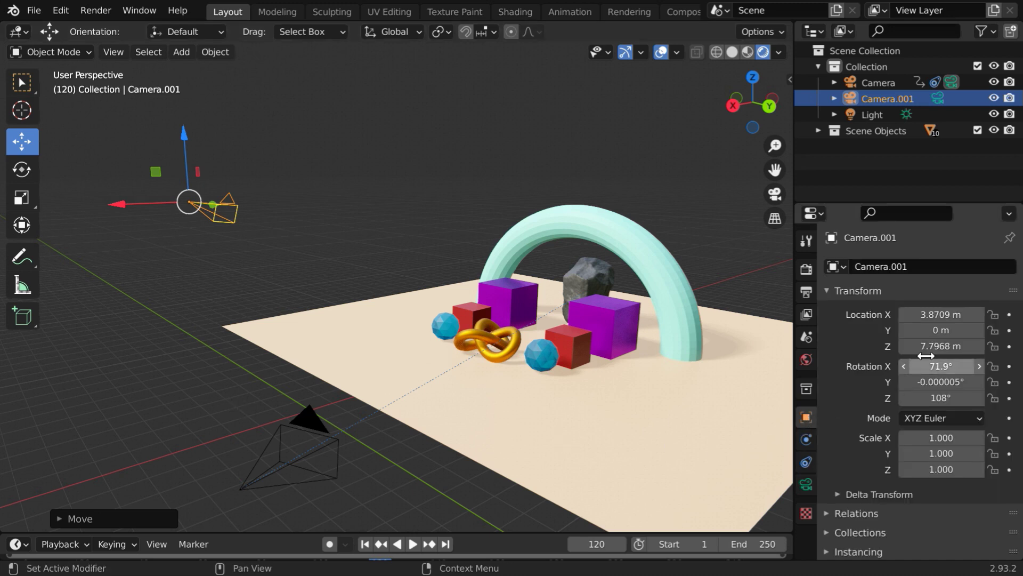
{"action": "left_click", "coordinate": [1009, 346]}
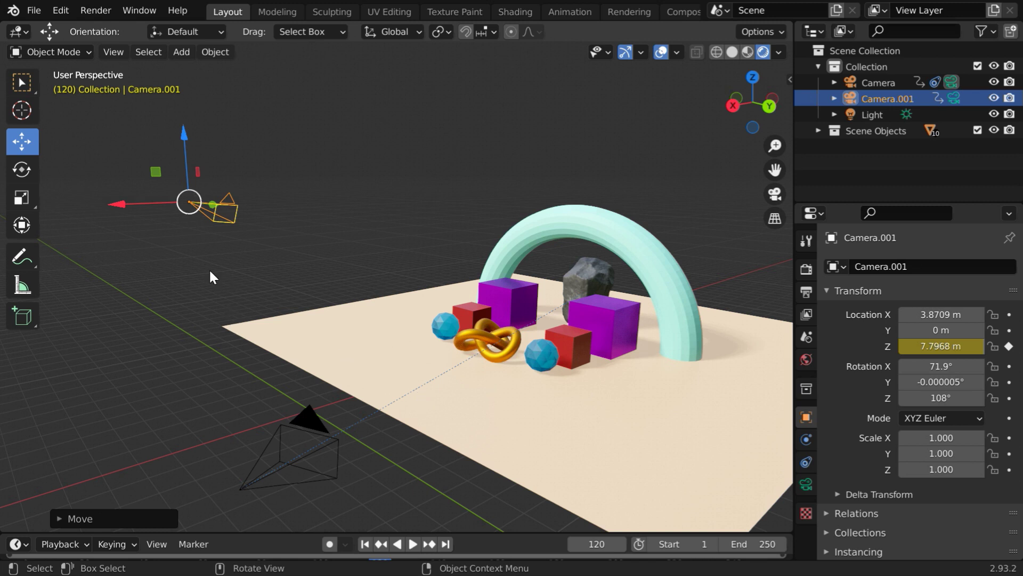
Step: At frame 250, lower Camera.001 to 1.4247 m and keyframe Location Z
{"action": "left_click", "coordinate": [611, 544]}
{"action": "type", "text": "250"}
{"action": "key", "text": "Return"}
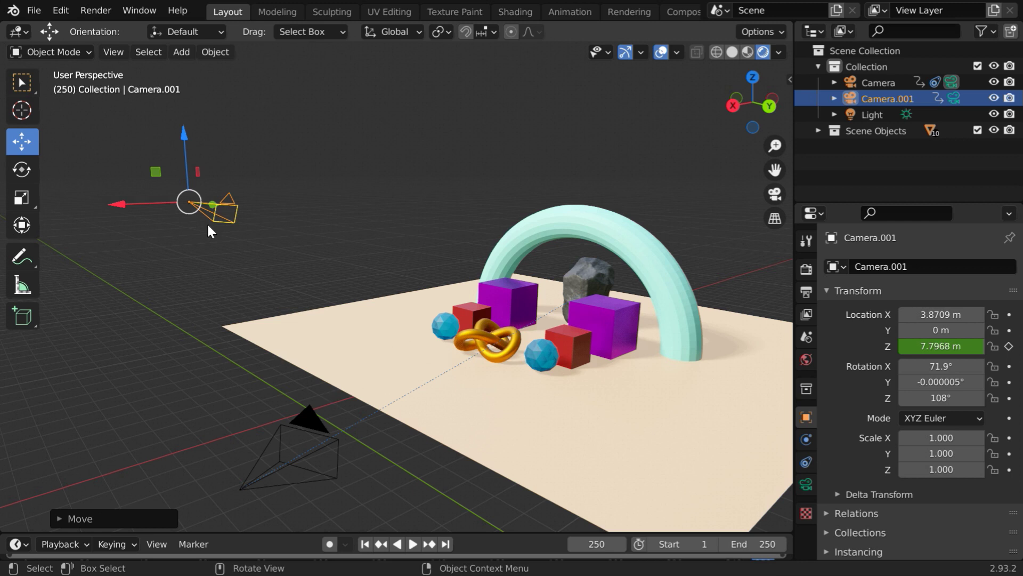
{"action": "left_click_drag", "start_coordinate": [184, 133], "coordinate": [218, 336]}
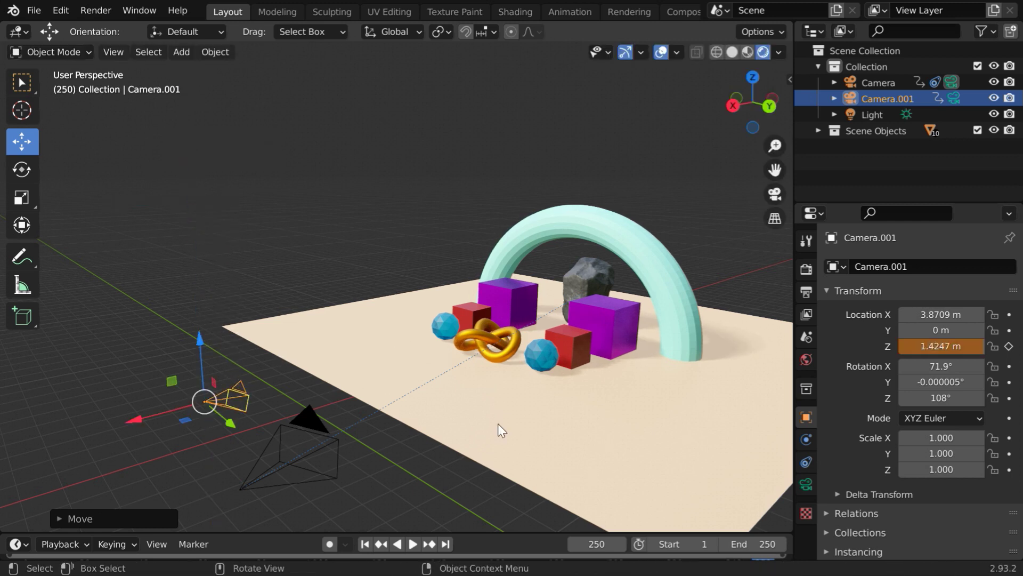
{"action": "left_click", "coordinate": [1009, 346]}
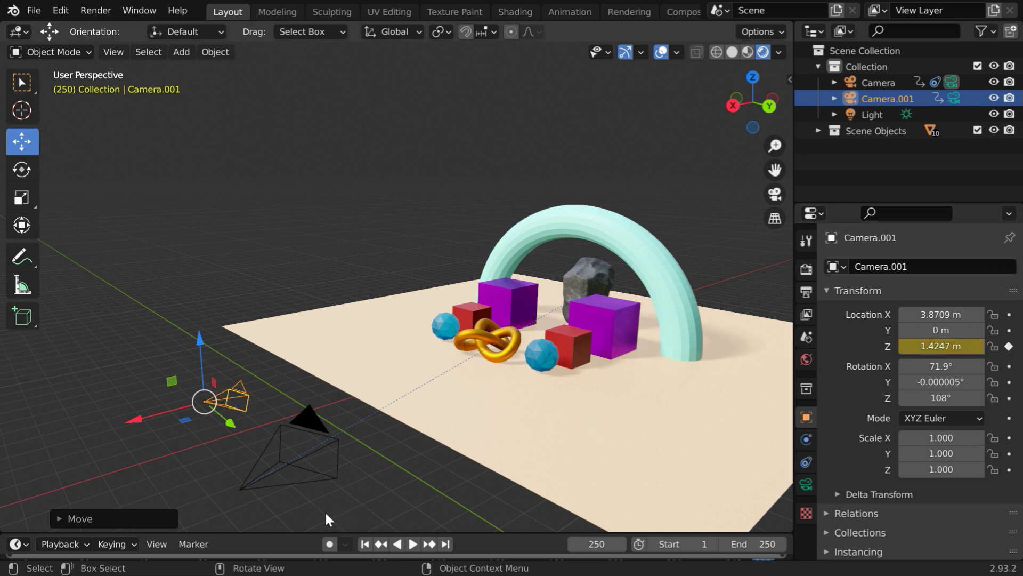
{"action": "left_click", "coordinate": [21, 83]}
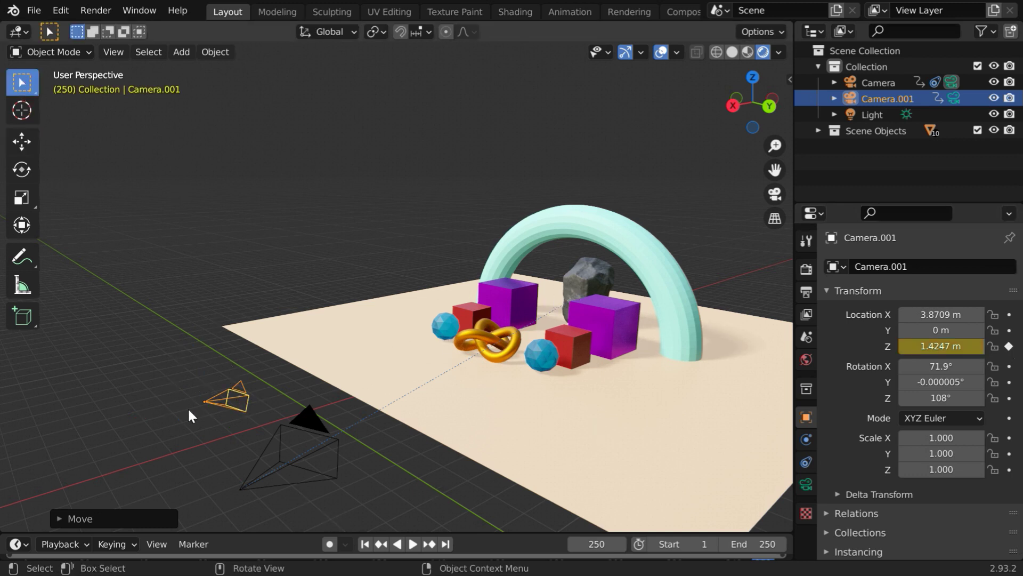
Step: Give Camera.001 a Track To constraint targeting the Rock
{"action": "left_click", "coordinate": [805, 461]}
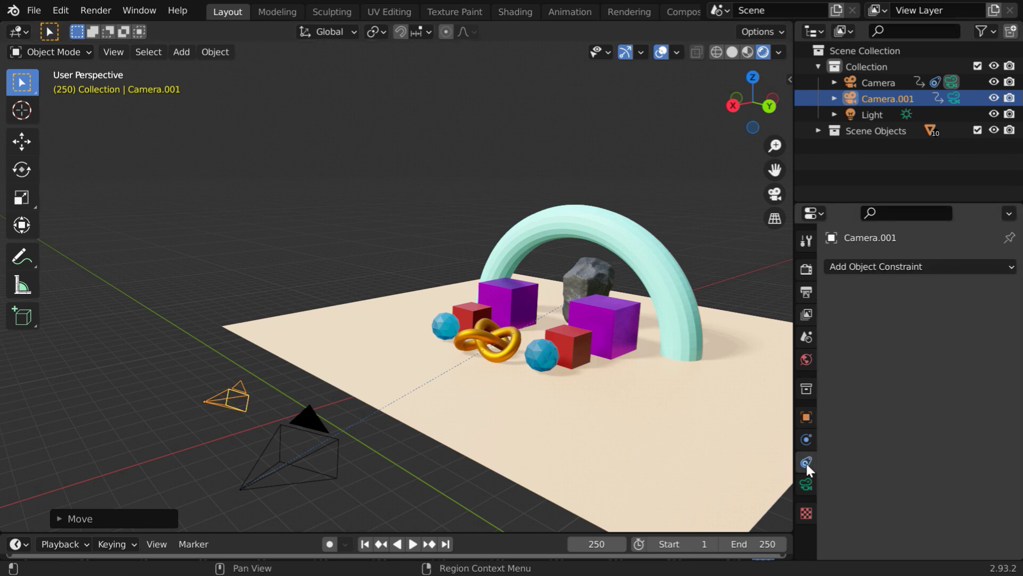
{"action": "left_click", "coordinate": [875, 266]}
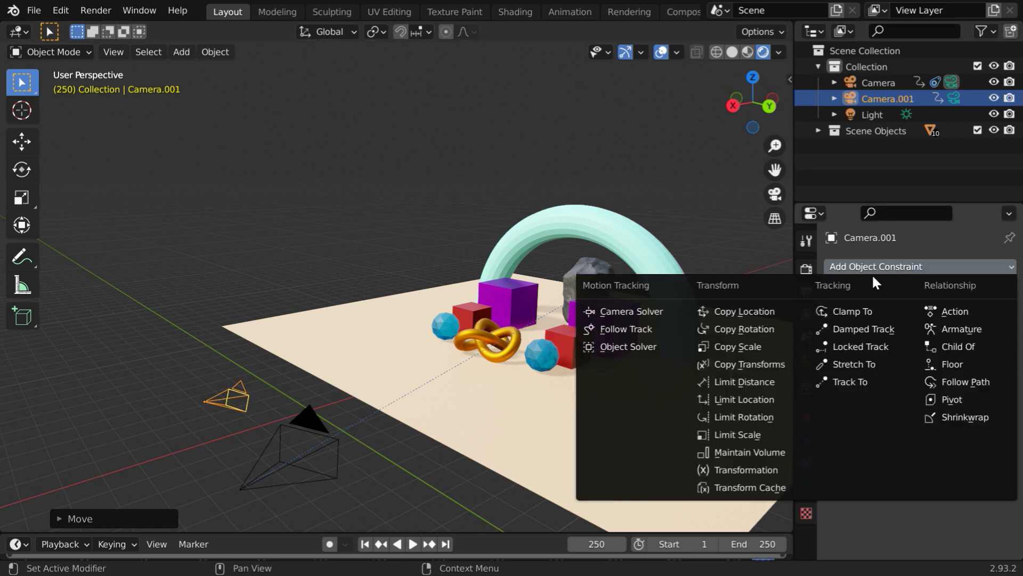
{"action": "left_click", "coordinate": [862, 382]}
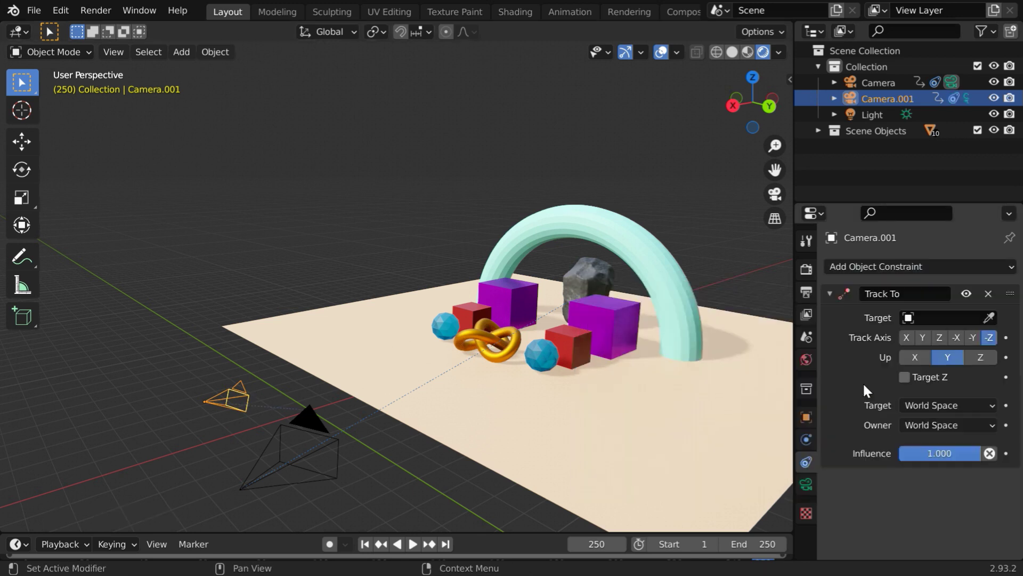
{"action": "left_click", "coordinate": [988, 318]}
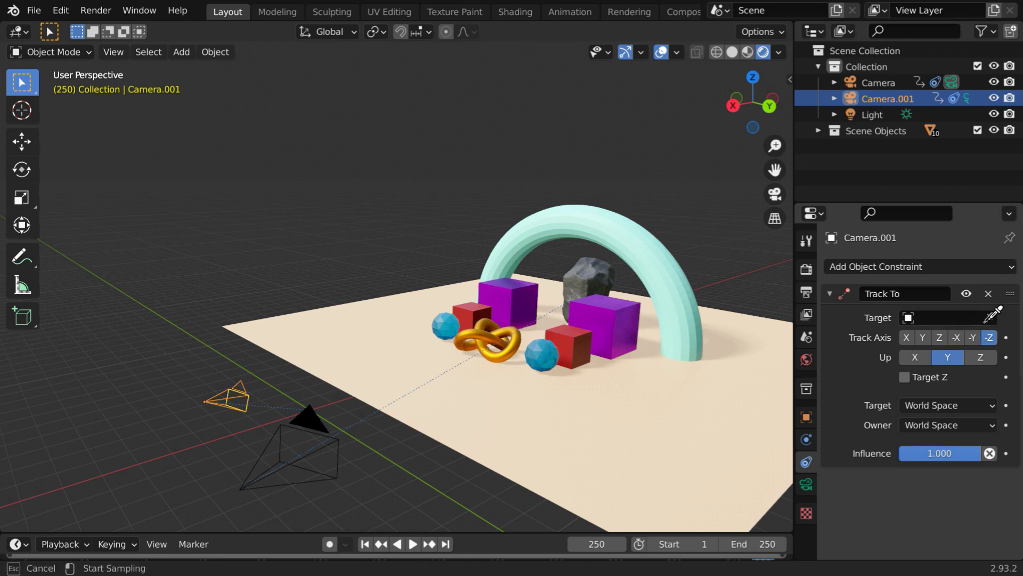
{"action": "left_click", "coordinate": [595, 278]}
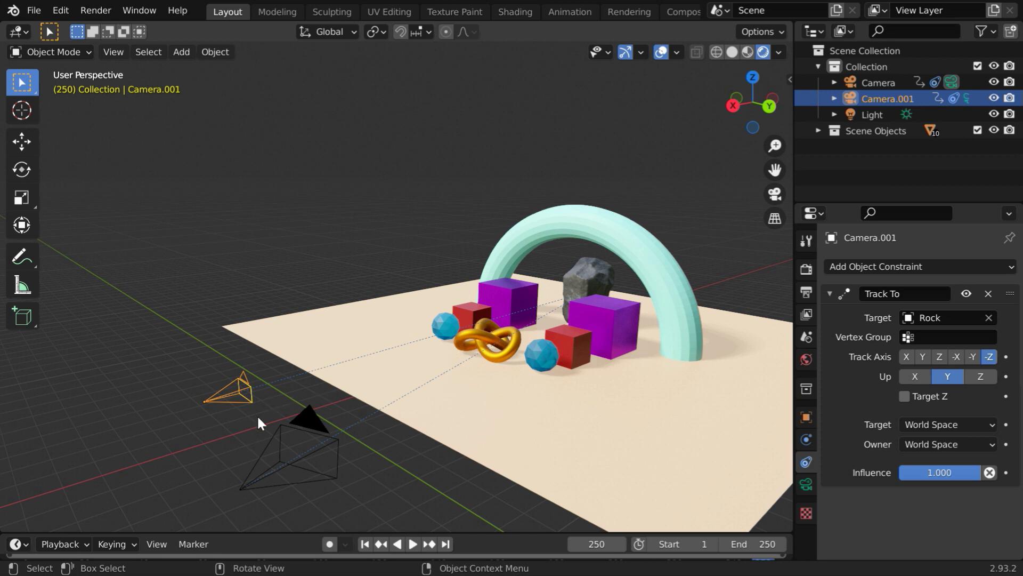
Step: Rewind to frame 1 and play the animation to watch both cameras track the rock, then stop
{"action": "left_click", "coordinate": [365, 543]}
{"action": "scroll", "coordinate": [376, 472], "scroll_direction": "down", "scroll_amount": 2}
{"action": "middle_click_drag", "start_coordinate": [375, 473], "coordinate": [421, 489]}
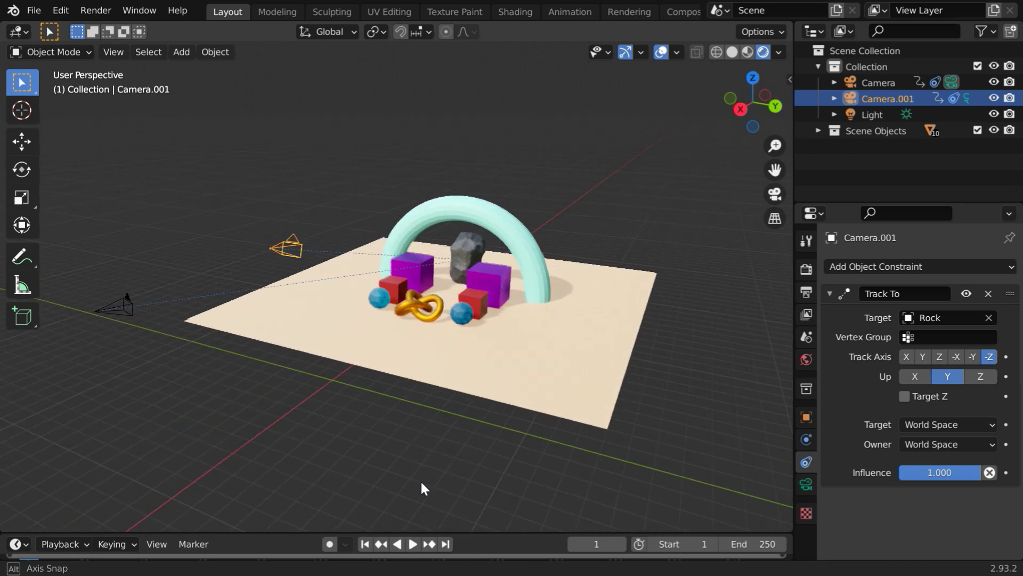
{"action": "left_click", "coordinate": [411, 544]}
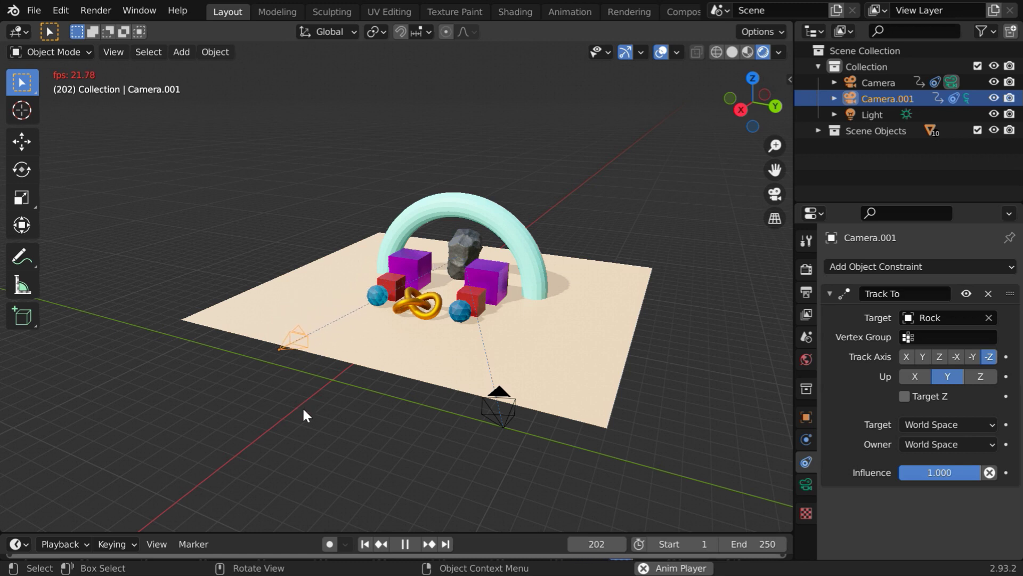
{"action": "left_click", "coordinate": [406, 543]}
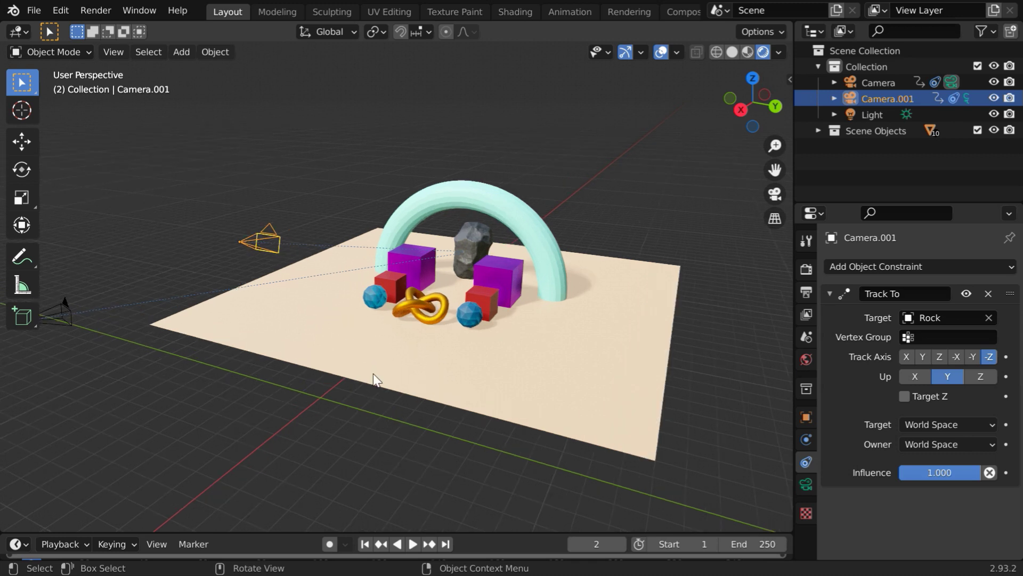
{"action": "middle_click_drag", "start_coordinate": [373, 376], "coordinate": [338, 374]}
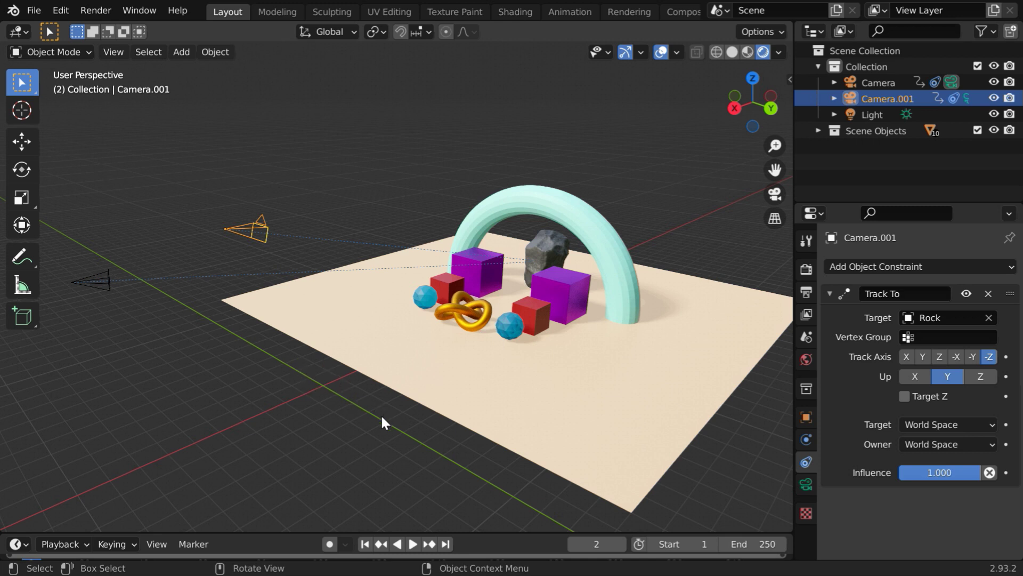
Step: Jump to frame 120, reselect Camera.001, and enlarge the timeline to show its 120 and 250 keyframes
{"action": "left_click", "coordinate": [572, 545]}
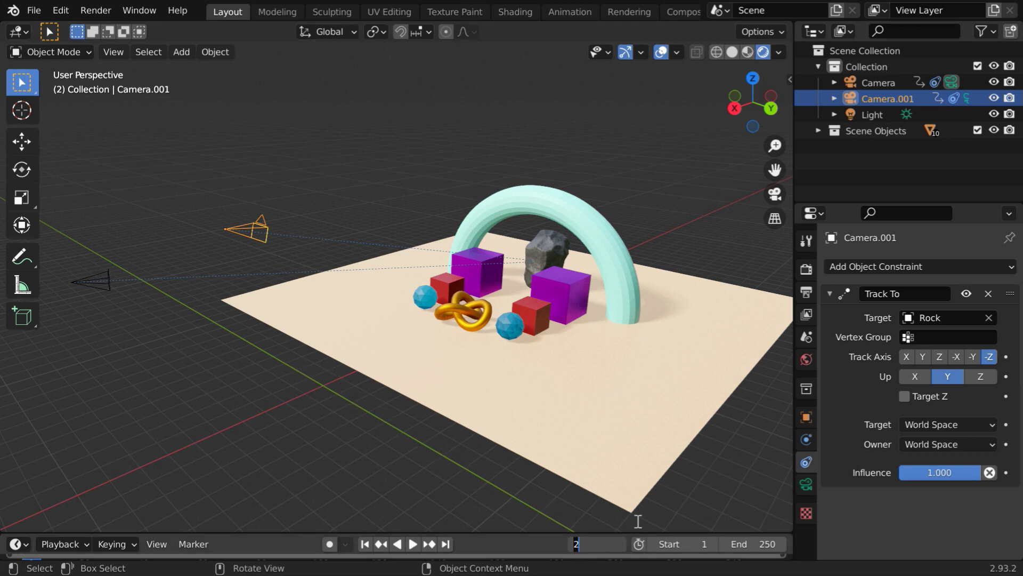
{"action": "type", "text": "120"}
{"action": "key", "text": "Return"}
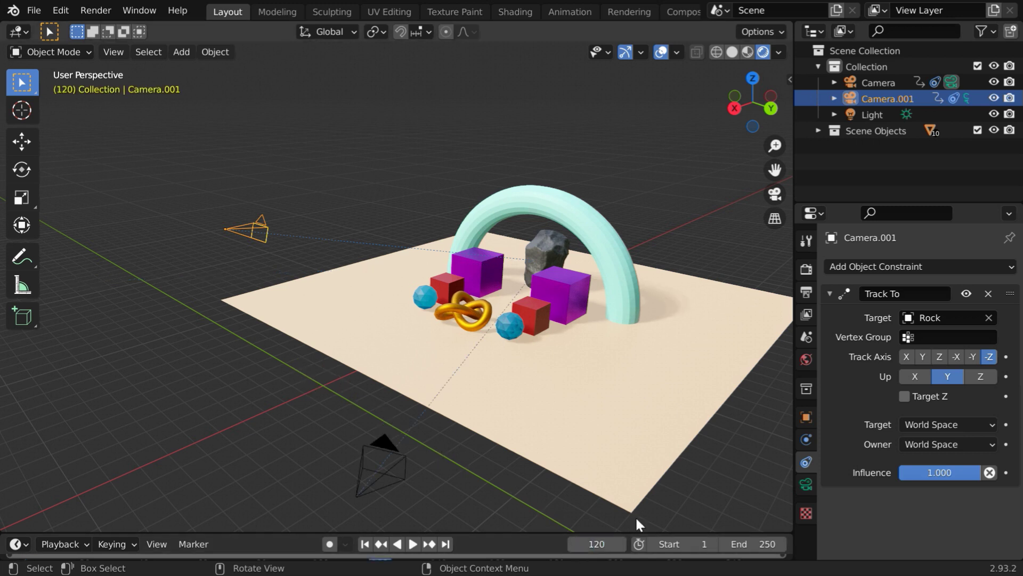
{"action": "left_click", "coordinate": [403, 479]}
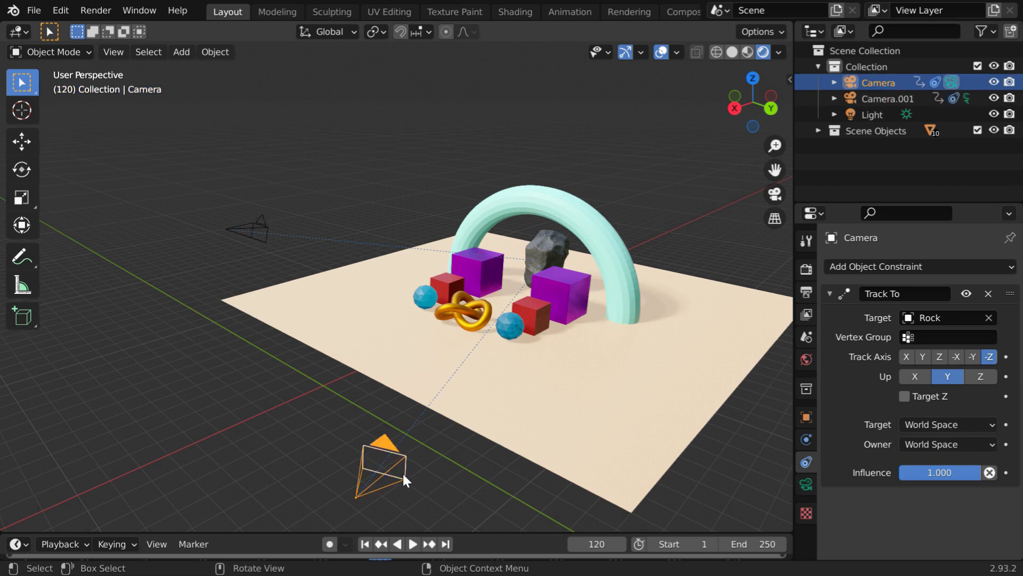
{"action": "left_click", "coordinate": [256, 224]}
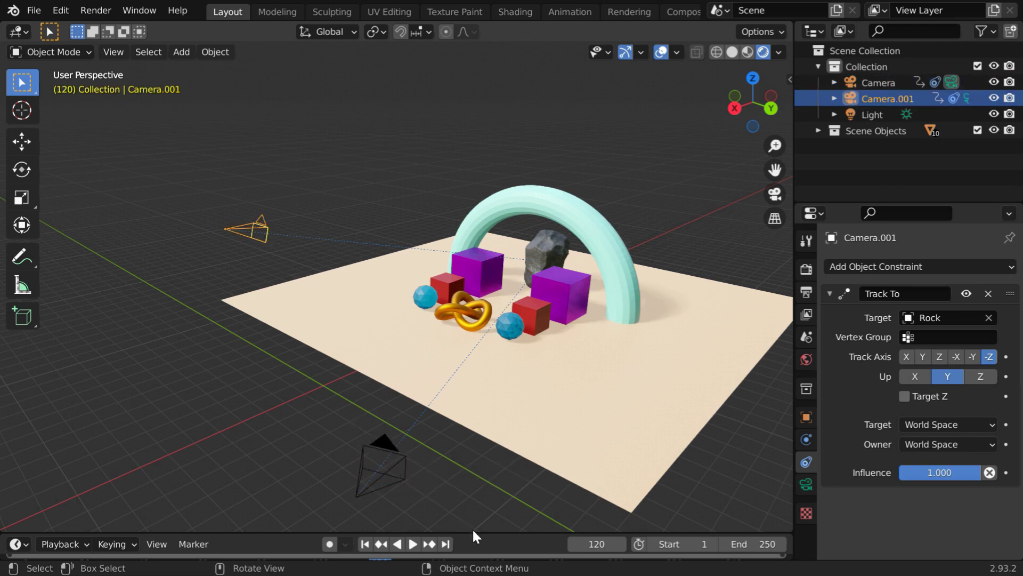
{"action": "left_click_drag", "start_coordinate": [471, 532], "coordinate": [475, 420]}
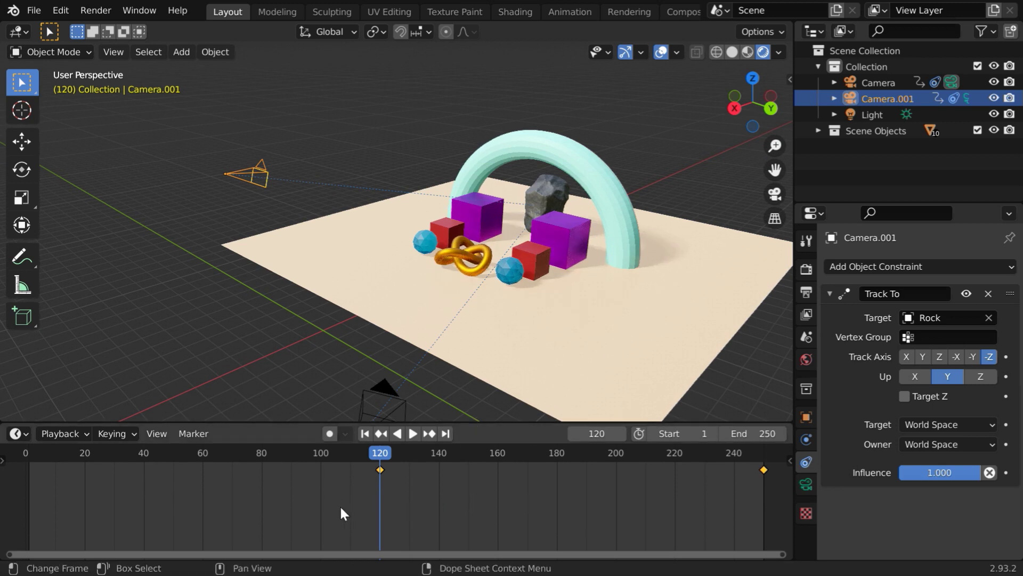
Step: Add a timeline marker at frame 120 and bind Camera.001 to it
{"action": "left_click", "coordinate": [18, 433]}
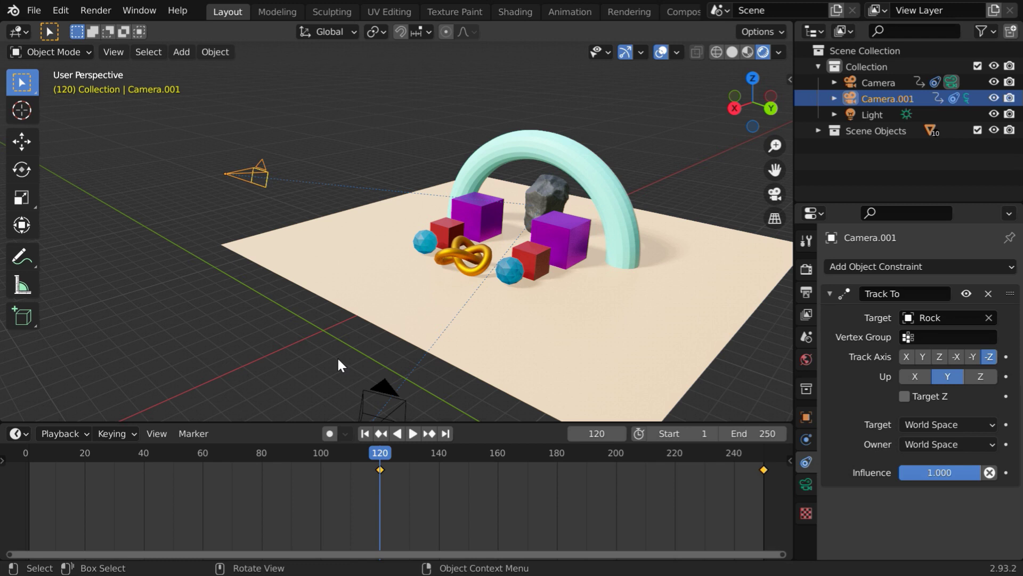
{"action": "left_click", "coordinate": [202, 430]}
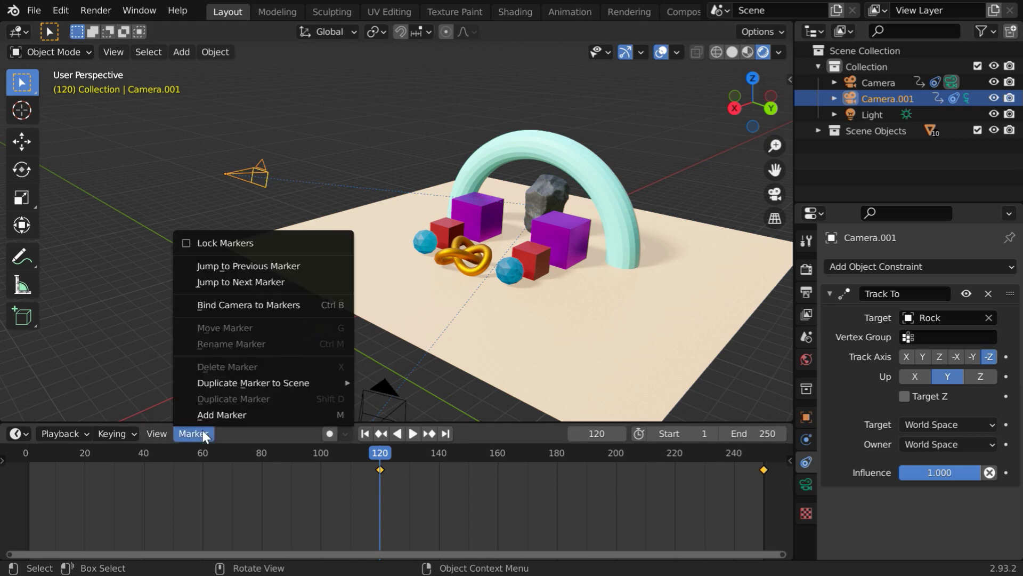
{"action": "left_click", "coordinate": [242, 417]}
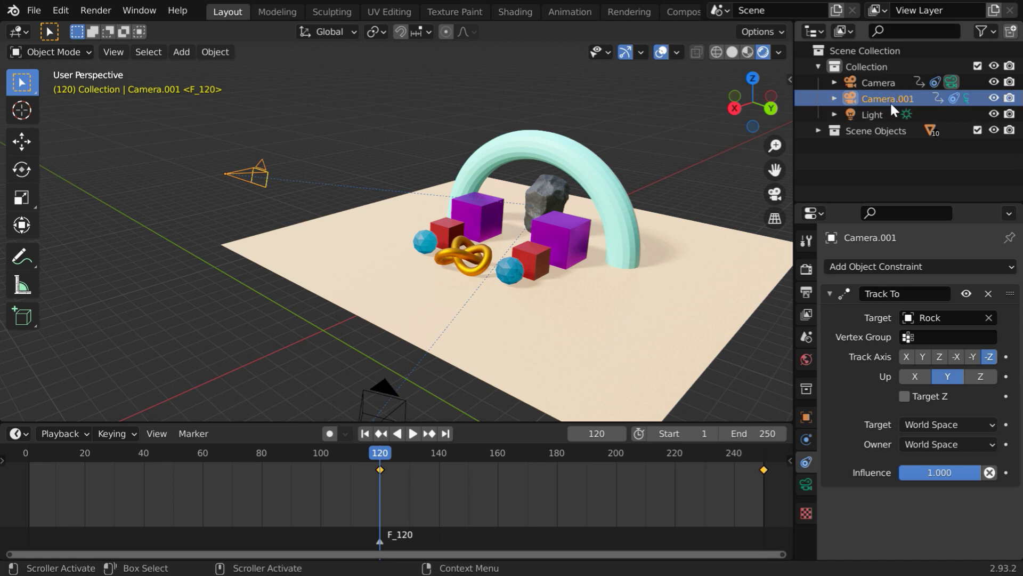
{"action": "left_click", "coordinate": [203, 434]}
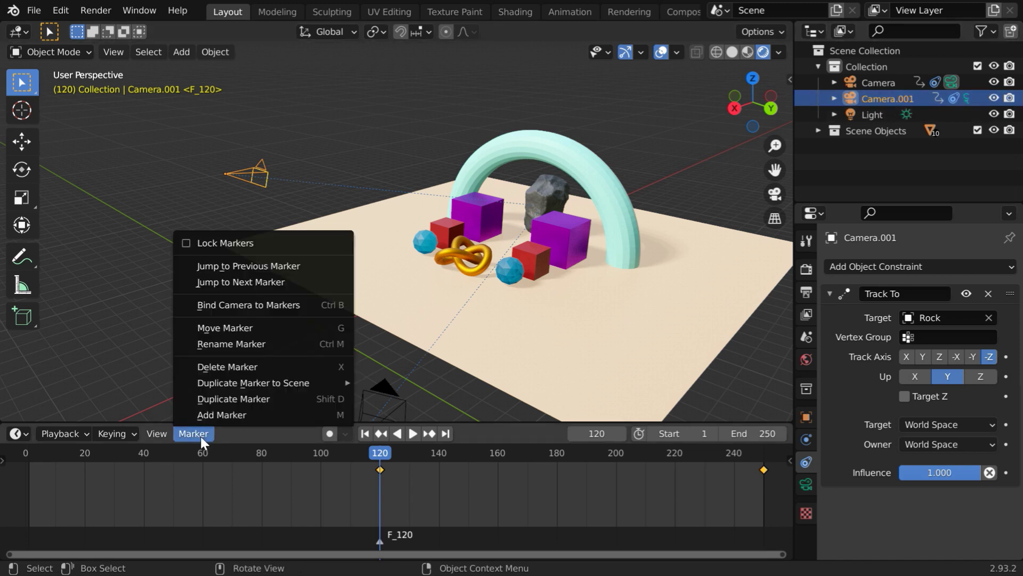
{"action": "left_click", "coordinate": [257, 304]}
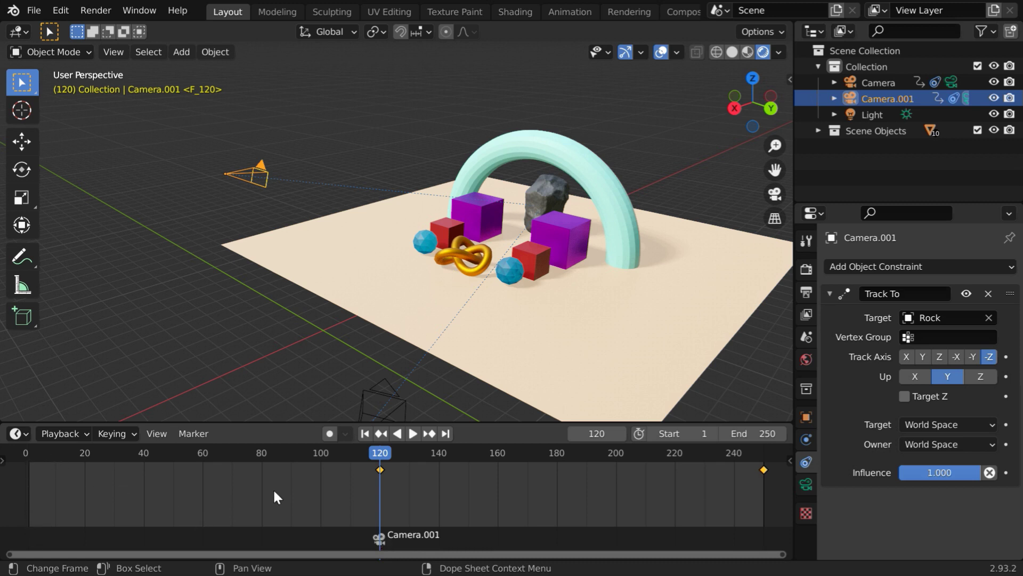
Step: Return to frame 1 and add a timeline marker there
{"action": "left_click", "coordinate": [364, 434]}
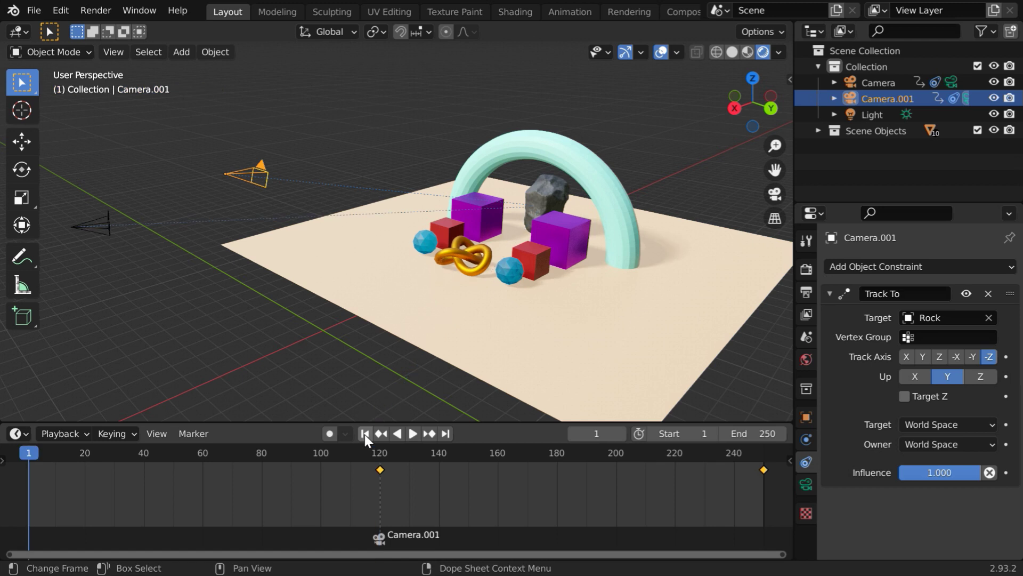
{"action": "left_click", "coordinate": [203, 431]}
{"action": "left_click", "coordinate": [222, 414]}
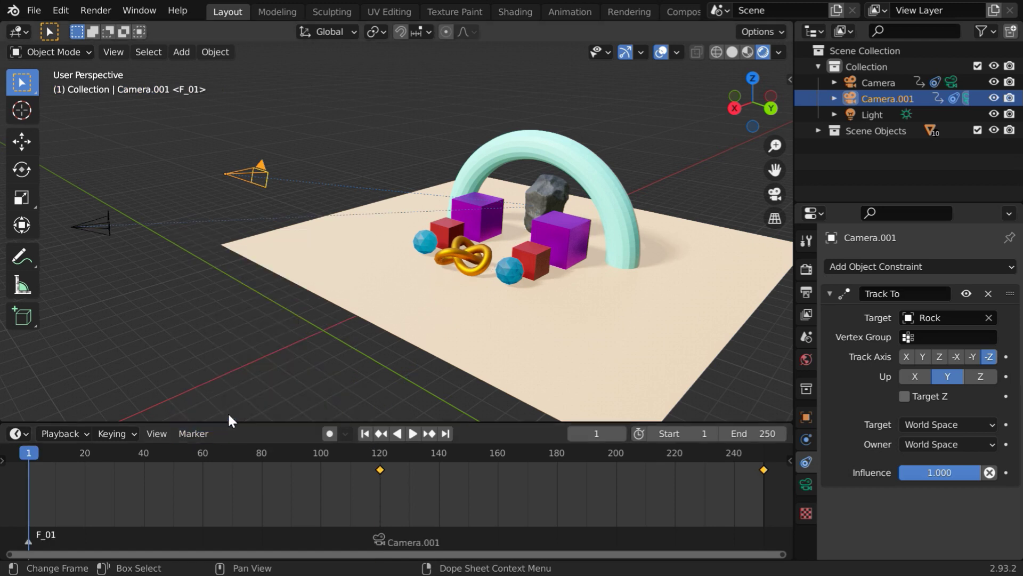
Step: Bind the original Camera to the frame 1 marker, select the frame 120 marker, and enlarge the 3D viewport
{"action": "left_click", "coordinate": [871, 82]}
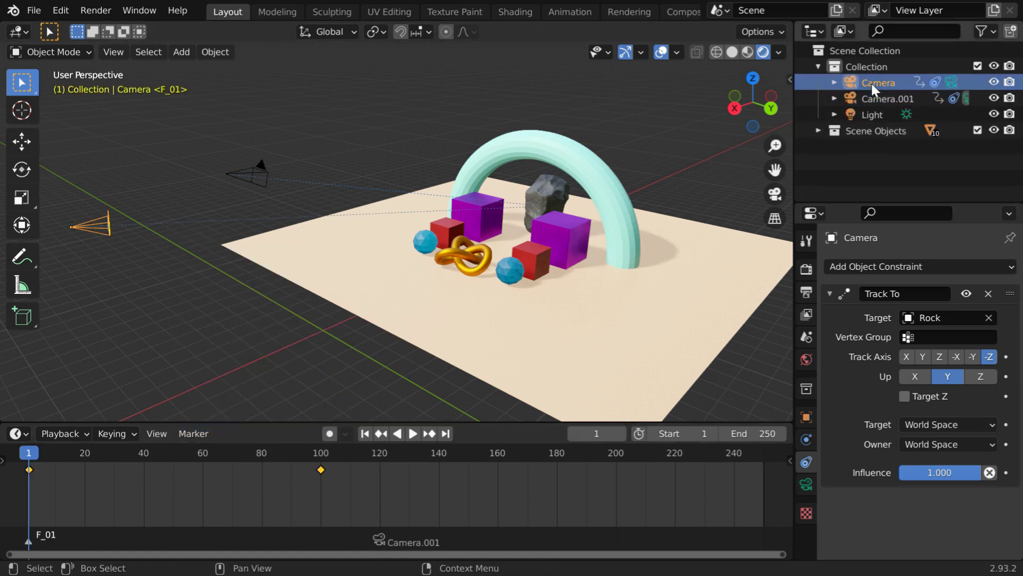
{"action": "left_click", "coordinate": [189, 433]}
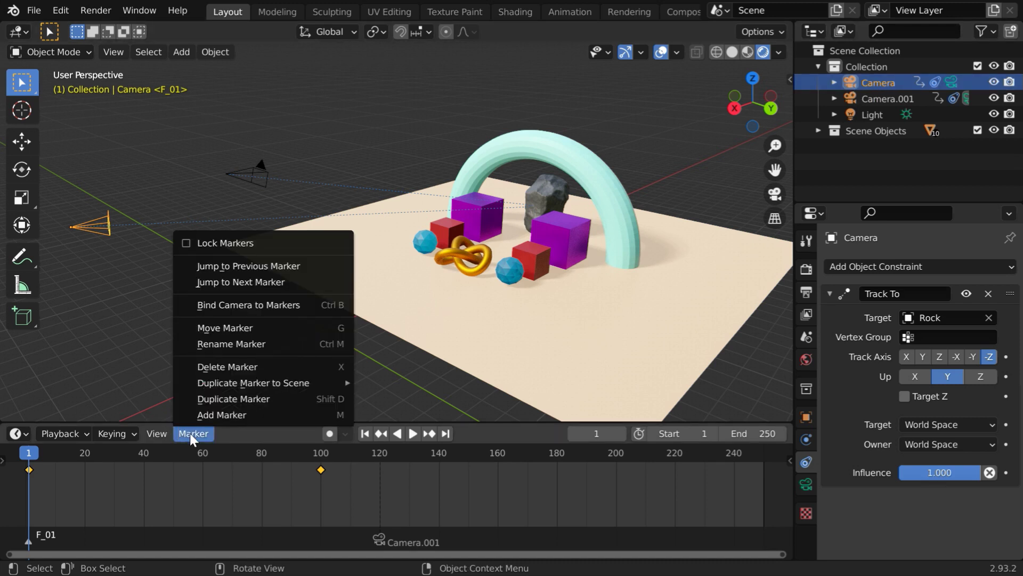
{"action": "left_click", "coordinate": [209, 304]}
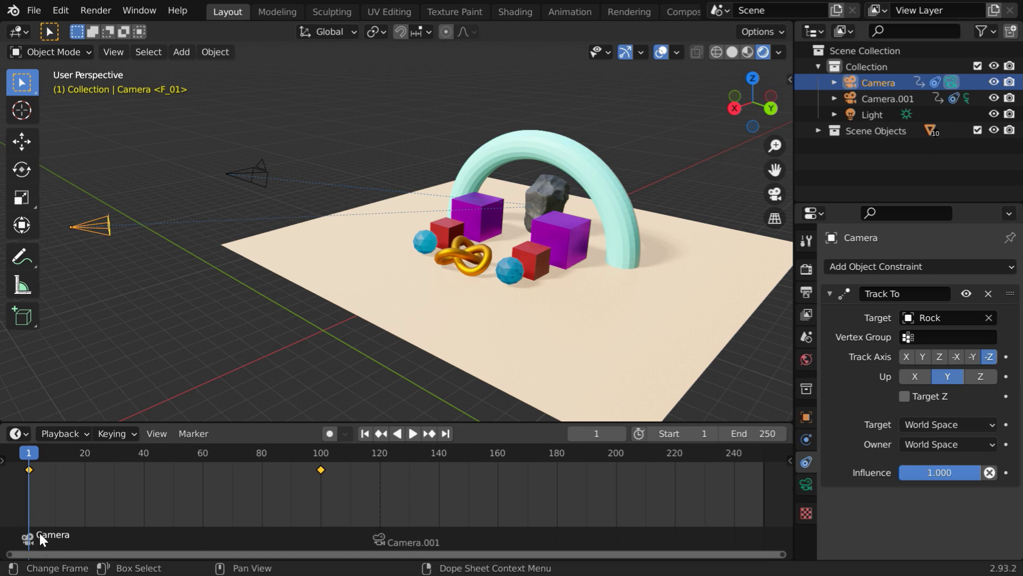
{"action": "left_click", "coordinate": [379, 537]}
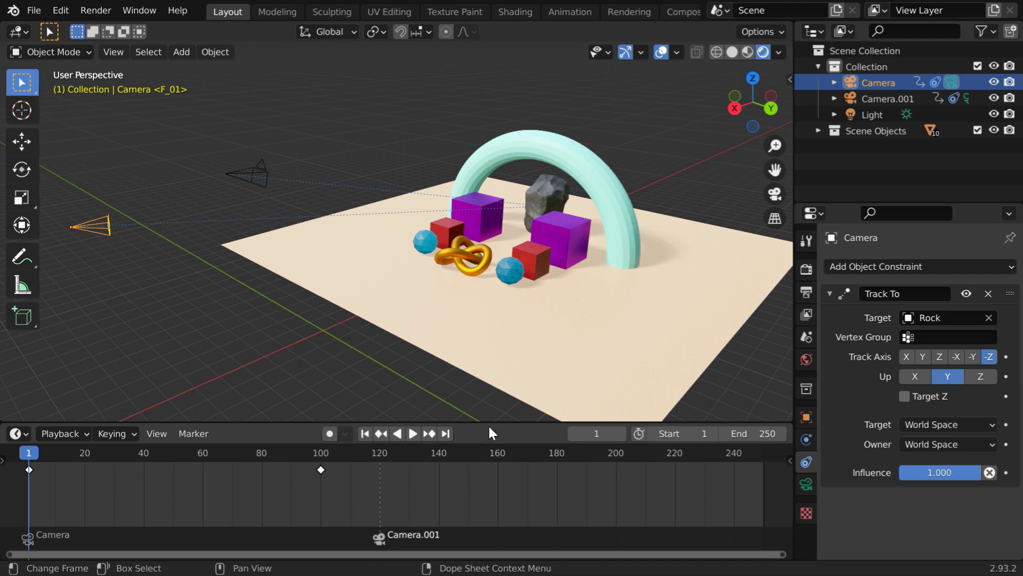
{"action": "left_click_drag", "start_coordinate": [489, 422], "coordinate": [493, 551]}
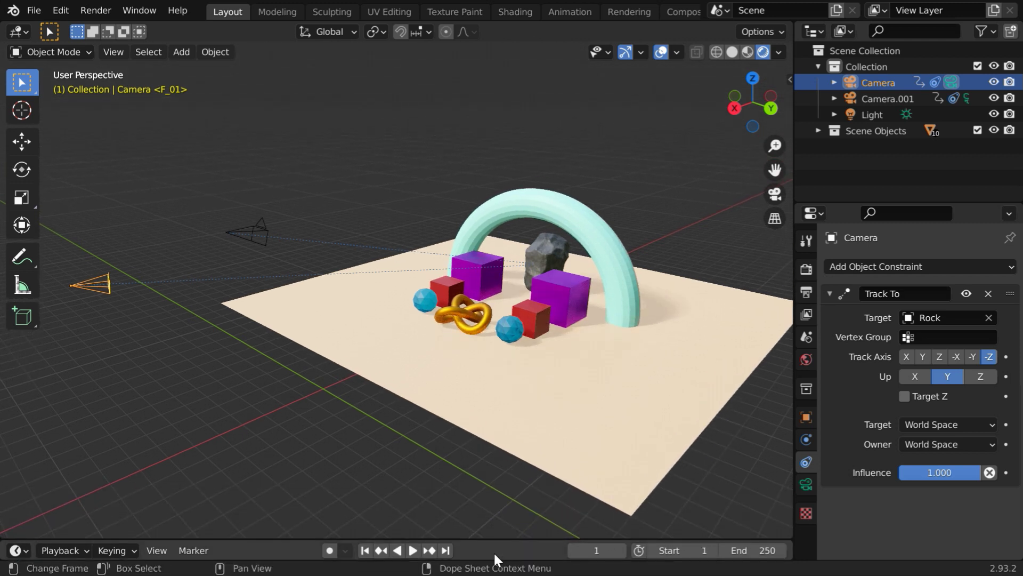
Step: Play the animation through the camera view, stop at frame 216, return to the scene overview and enlarge the timeline
{"action": "left_click", "coordinate": [774, 198]}
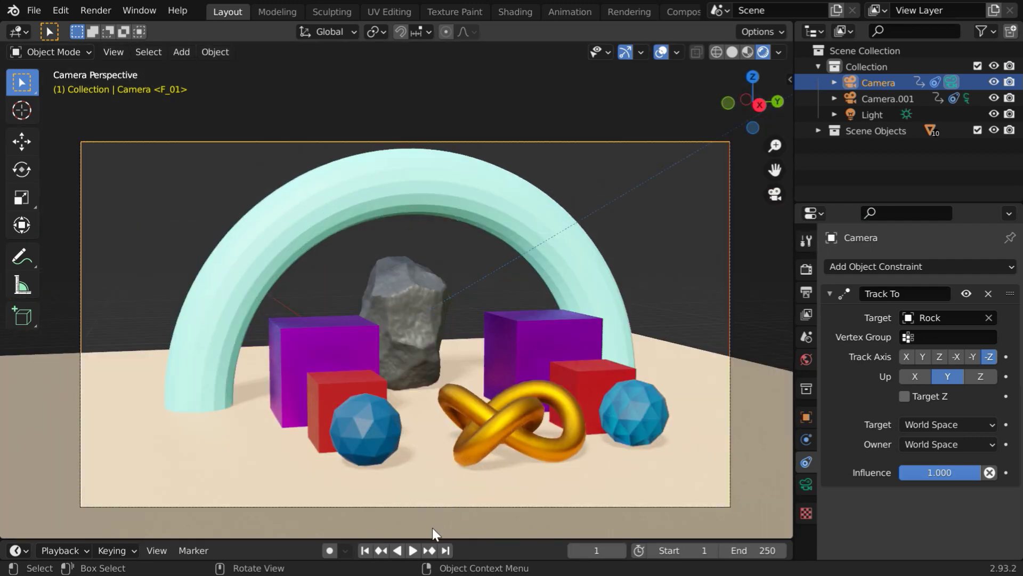
{"action": "left_click", "coordinate": [413, 550]}
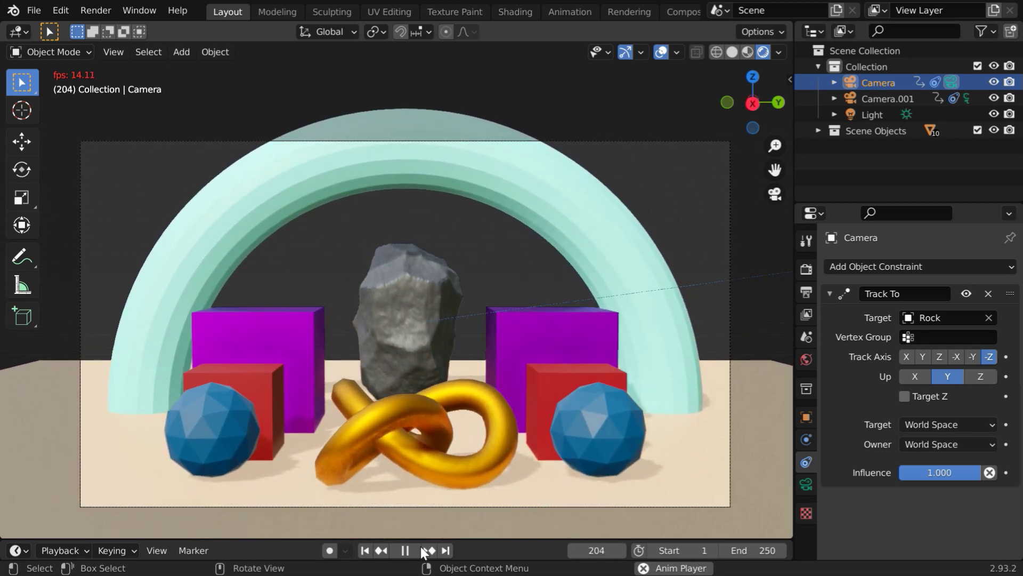
{"action": "left_click", "coordinate": [407, 549]}
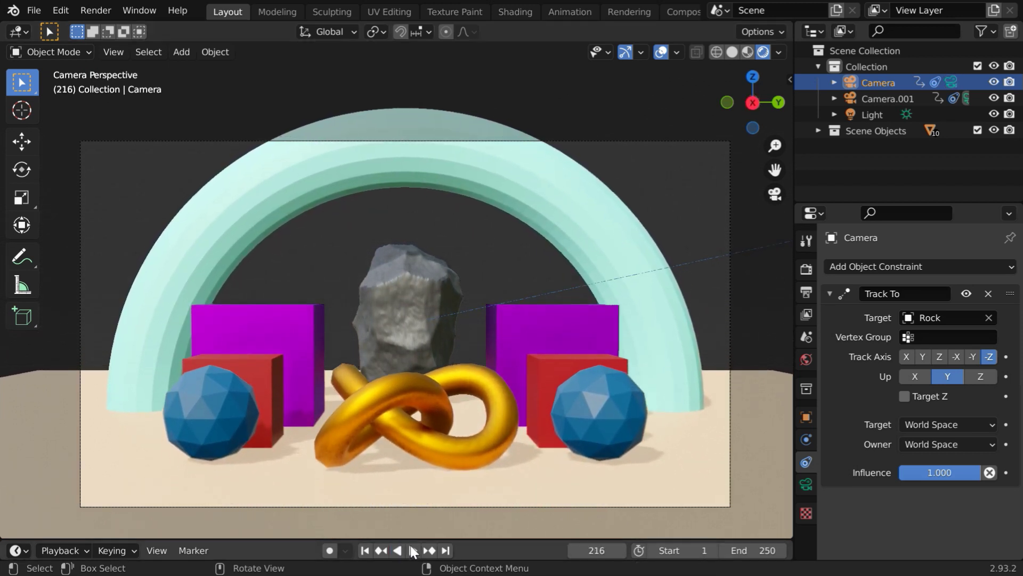
{"action": "left_click", "coordinate": [774, 196]}
{"action": "left_click_drag", "start_coordinate": [526, 538], "coordinate": [518, 408]}
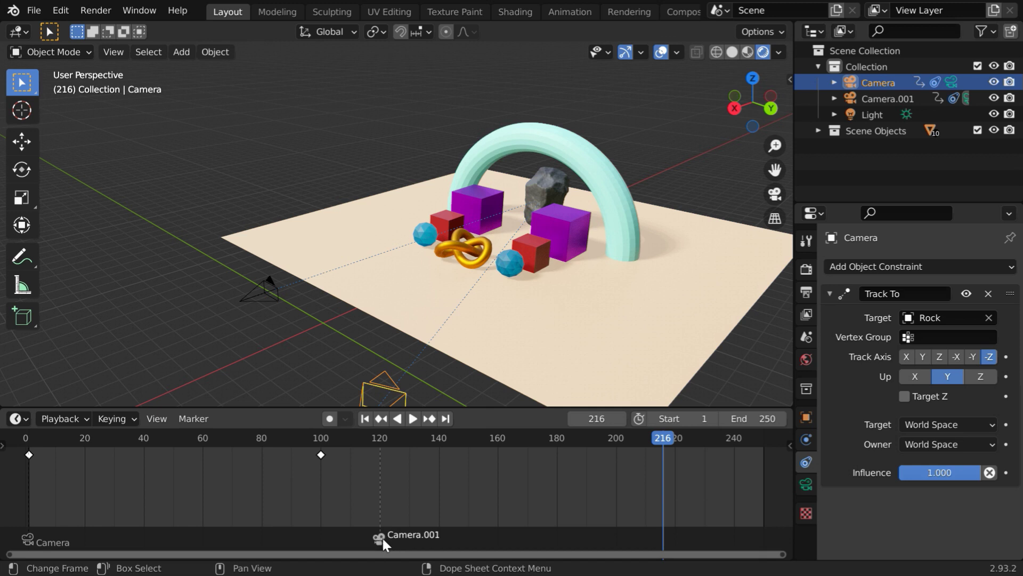
{"action": "mouse_move", "coordinate": [380, 542]}
{"action": "left_mouse_down"}
{"action": "mouse_move", "coordinate": [293, 536]}
{"action": "mouse_move", "coordinate": [319, 539]}
{"action": "left_mouse_up"}
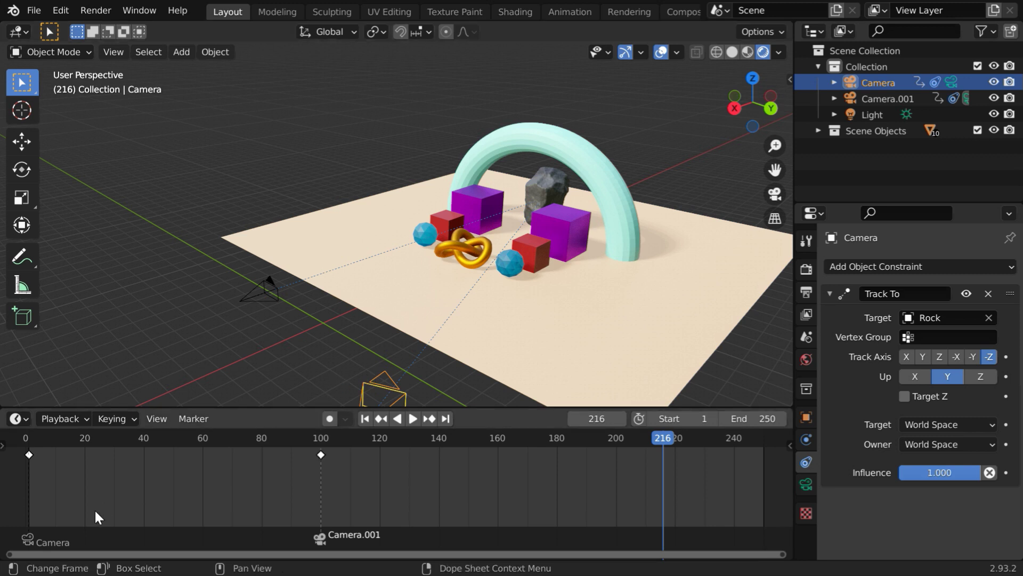
{"action": "left_click", "coordinate": [28, 541]}
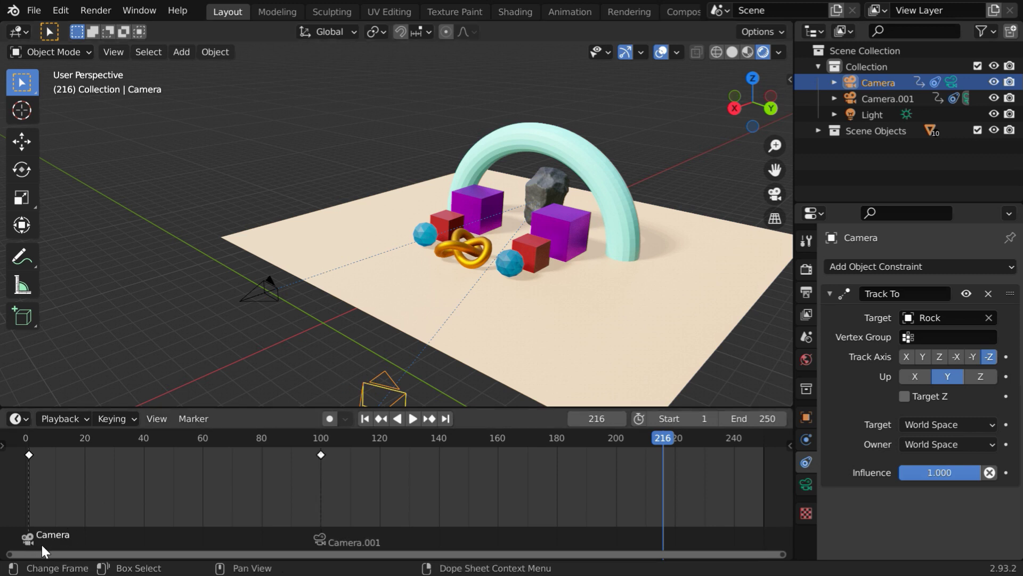
{"action": "left_click", "coordinate": [321, 542]}
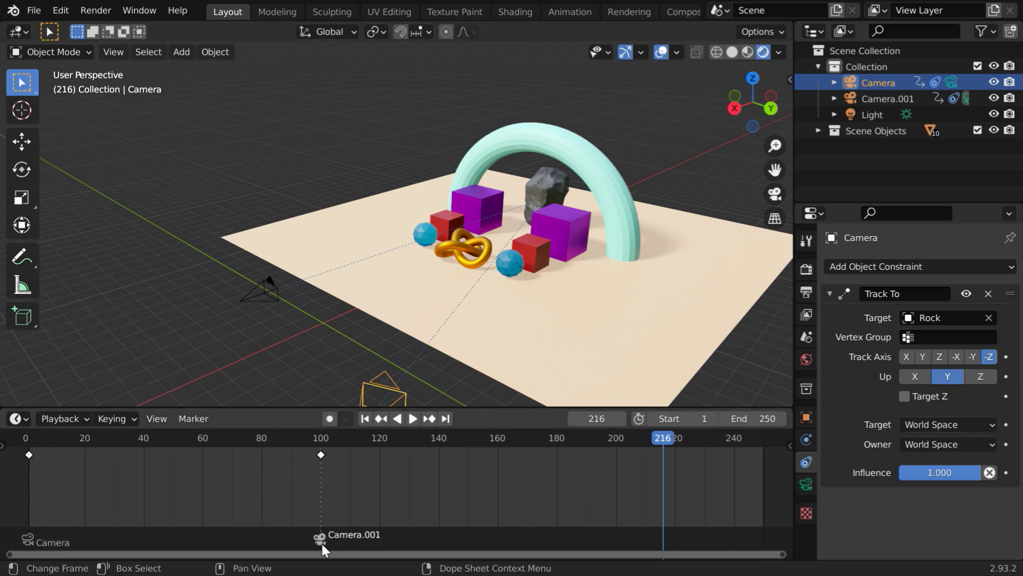
{"action": "key", "text": "g"}
{"action": "left_click", "coordinate": [552, 536]}
{"action": "key", "text": "g"}
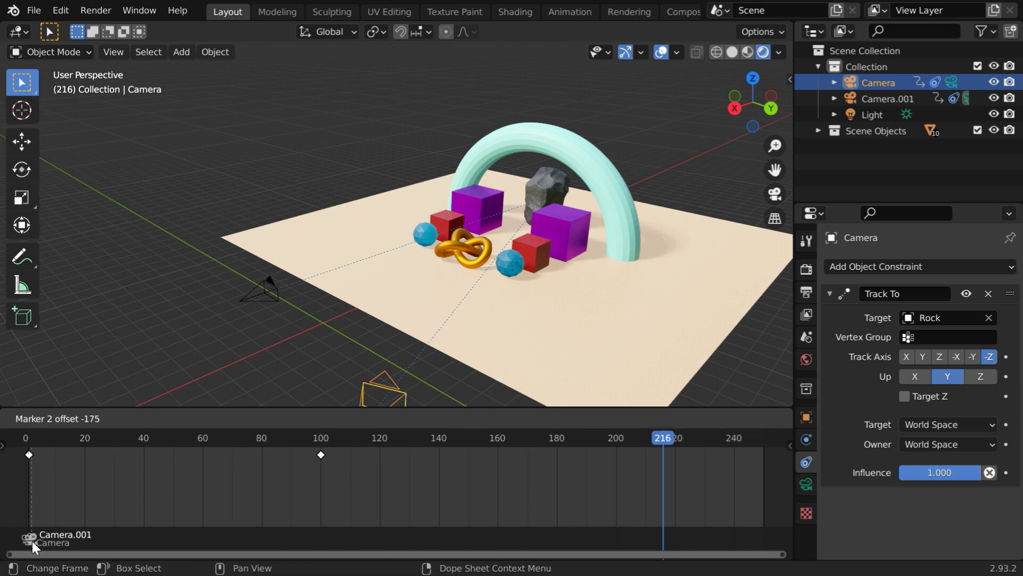
{"action": "left_click", "coordinate": [30, 542]}
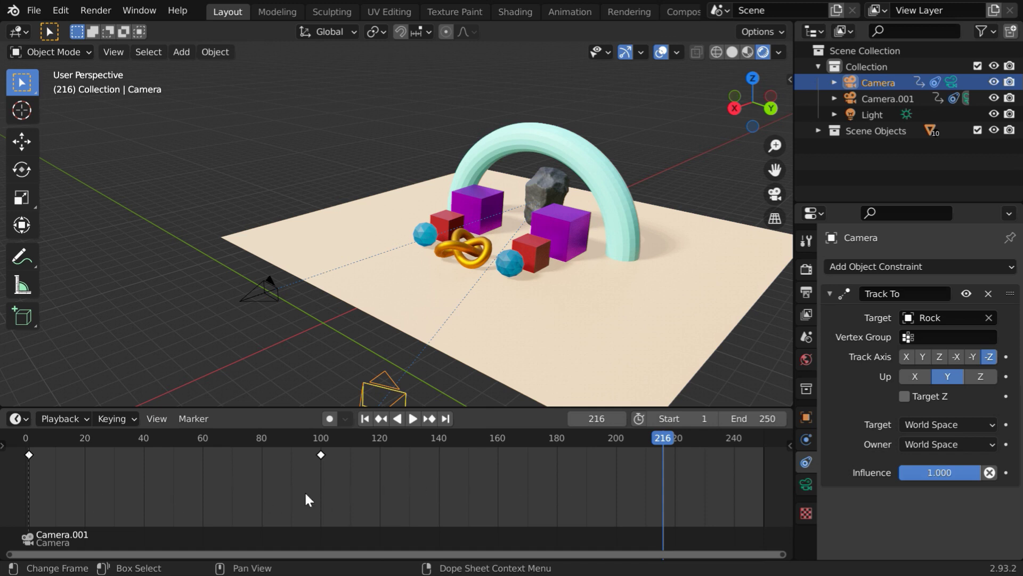
{"action": "mouse_move", "coordinate": [30, 535]}
{"action": "left_mouse_down"}
{"action": "mouse_move", "coordinate": [391, 535]}
{"action": "mouse_move", "coordinate": [383, 534]}
{"action": "left_mouse_up"}
{"action": "left_click", "coordinate": [41, 543]}
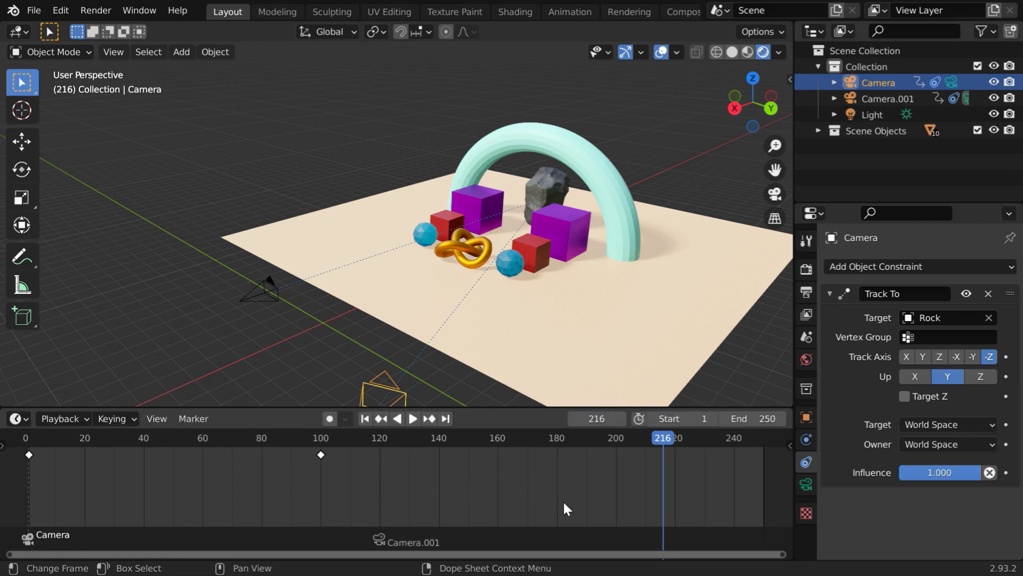
Step: Add a timeline marker at frame 180 and bind Camera to it
{"action": "left_click", "coordinate": [556, 441]}
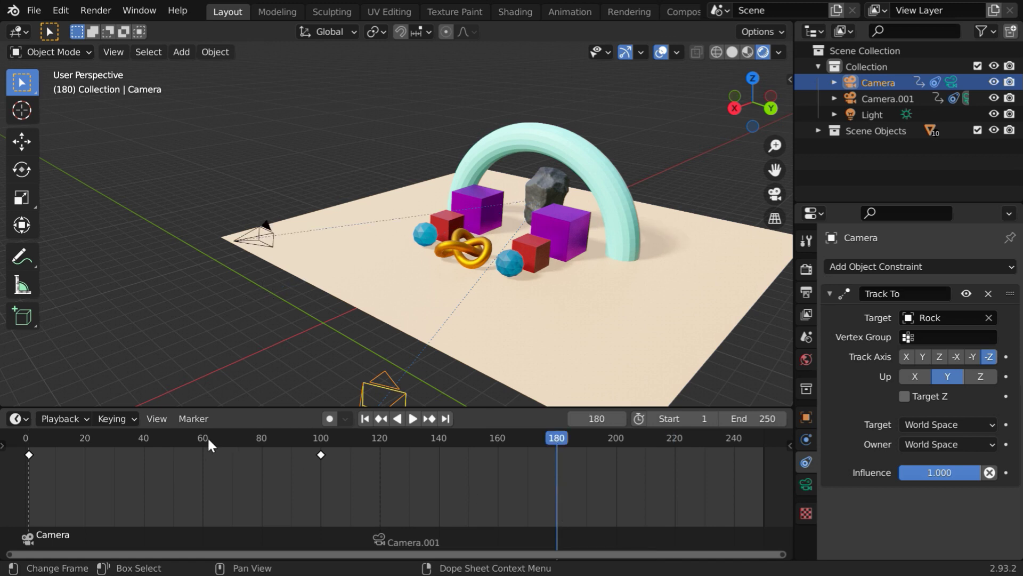
{"action": "left_click", "coordinate": [187, 419]}
{"action": "left_click", "coordinate": [217, 398]}
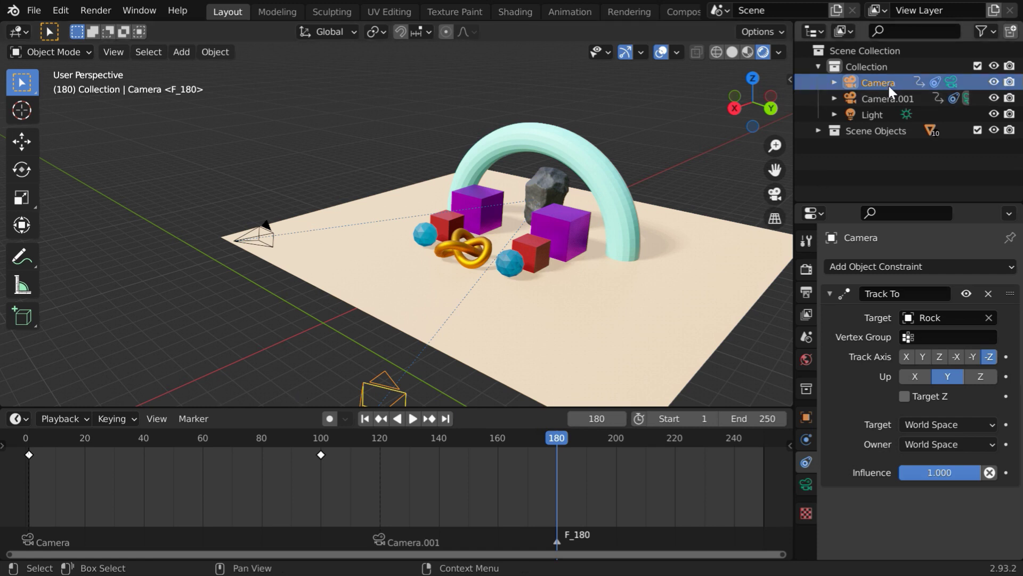
{"action": "left_click", "coordinate": [187, 417]}
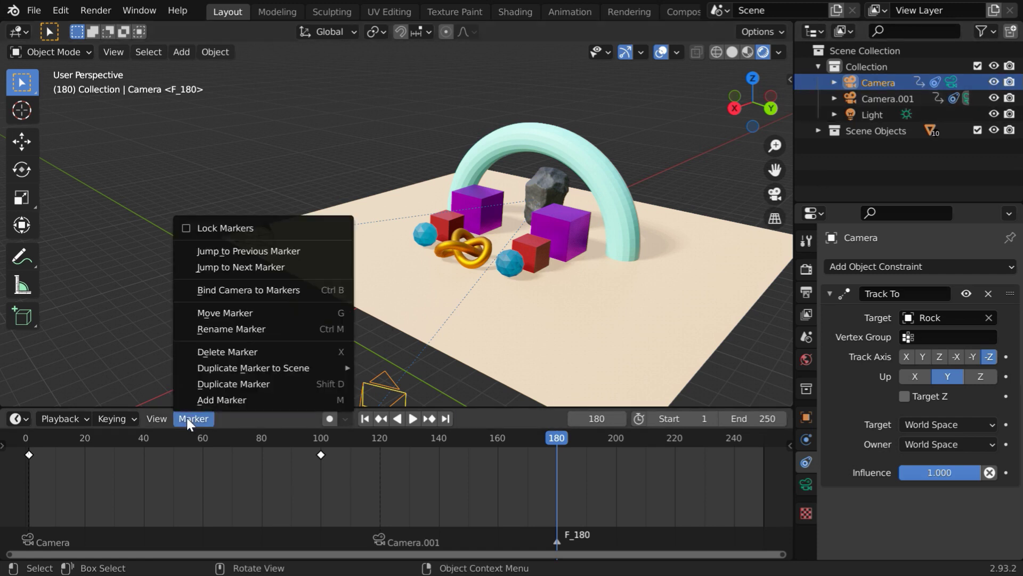
{"action": "left_click", "coordinate": [230, 290]}
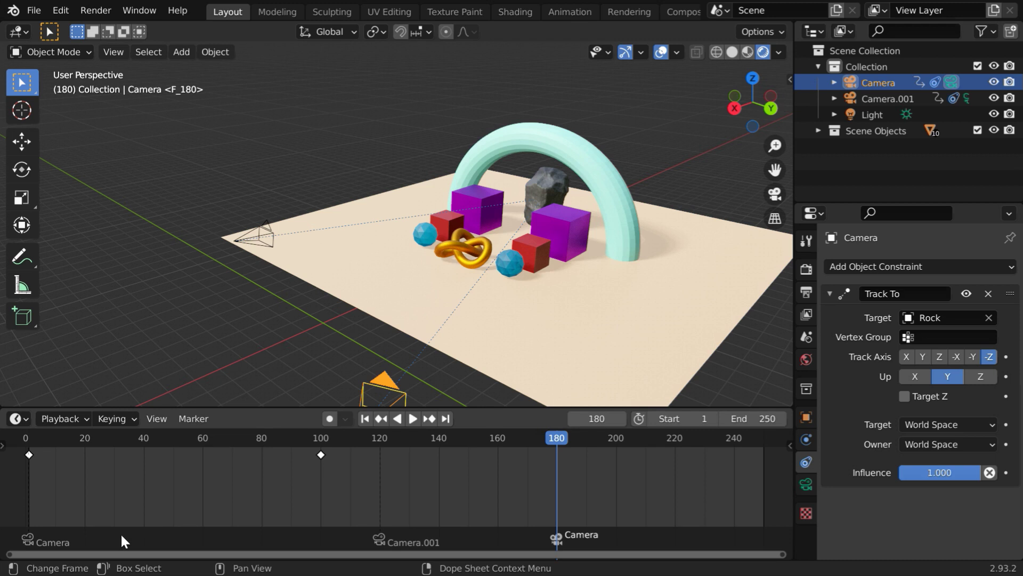
Step: Select the frame 1 Camera marker, enlarge the 3D viewport and orbit the scene
{"action": "left_click", "coordinate": [55, 542]}
{"action": "left_click", "coordinate": [28, 545]}
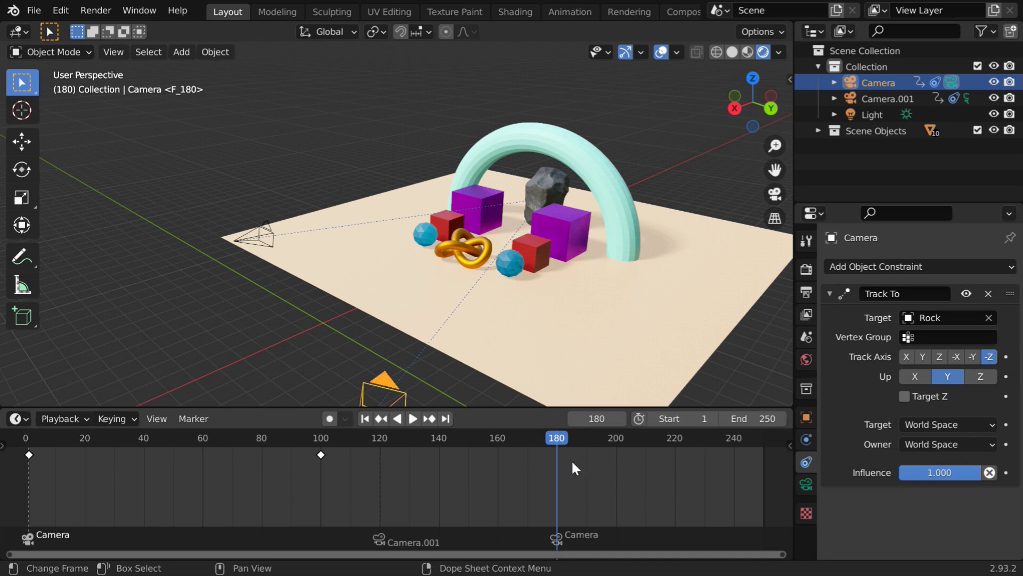
{"action": "left_click_drag", "start_coordinate": [471, 408], "coordinate": [482, 560]}
{"action": "mouse_move", "coordinate": [522, 502]}
{"action": "middle_mouse_down"}
{"action": "mouse_move", "coordinate": [548, 502]}
{"action": "mouse_move", "coordinate": [537, 490]}
{"action": "middle_mouse_up"}
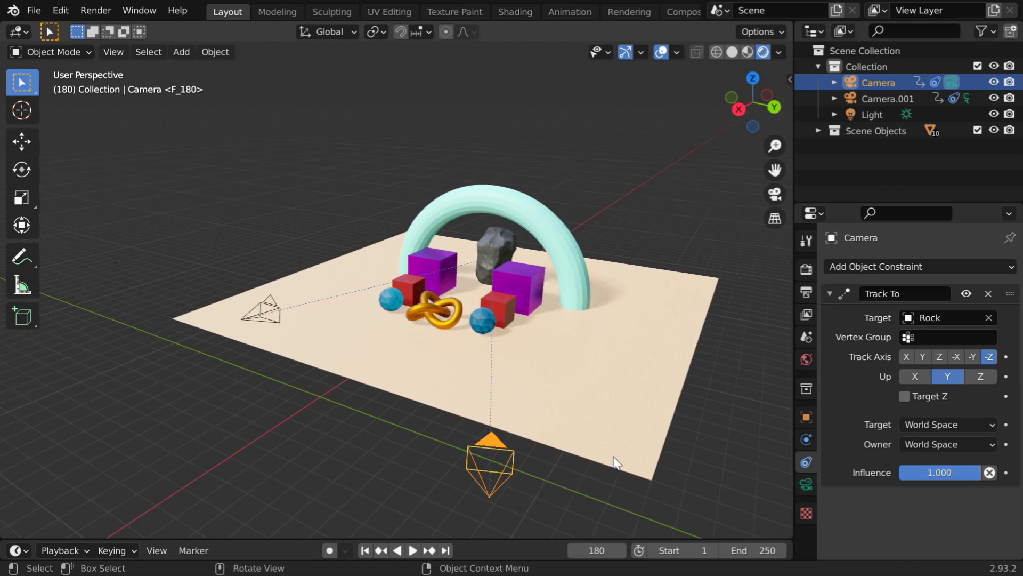
Step: Zoom the viewport in on the objects surrounding the rock
{"action": "middle_click_drag", "start_coordinate": [628, 456], "coordinate": [643, 291], "text": "ctrl"}
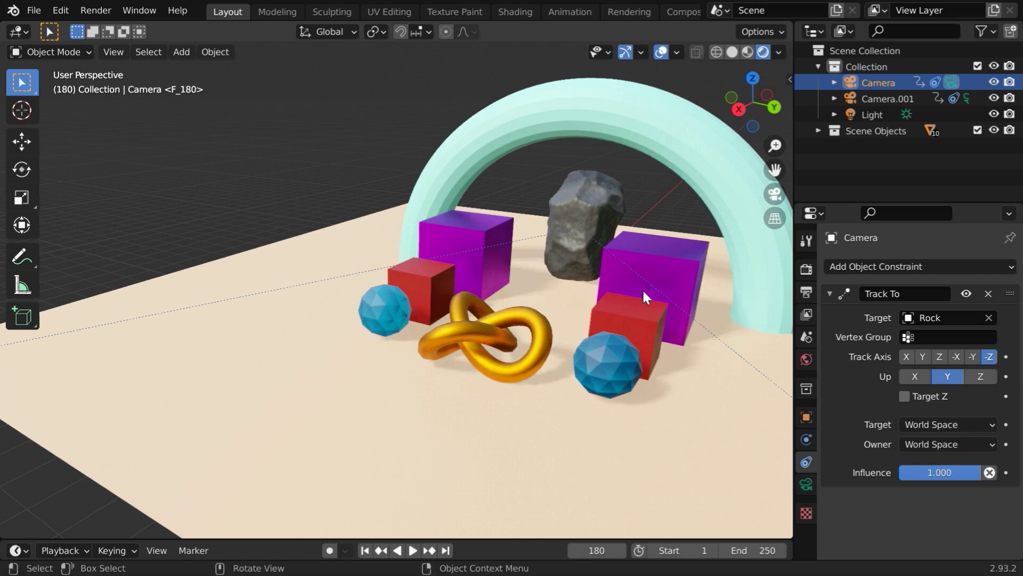